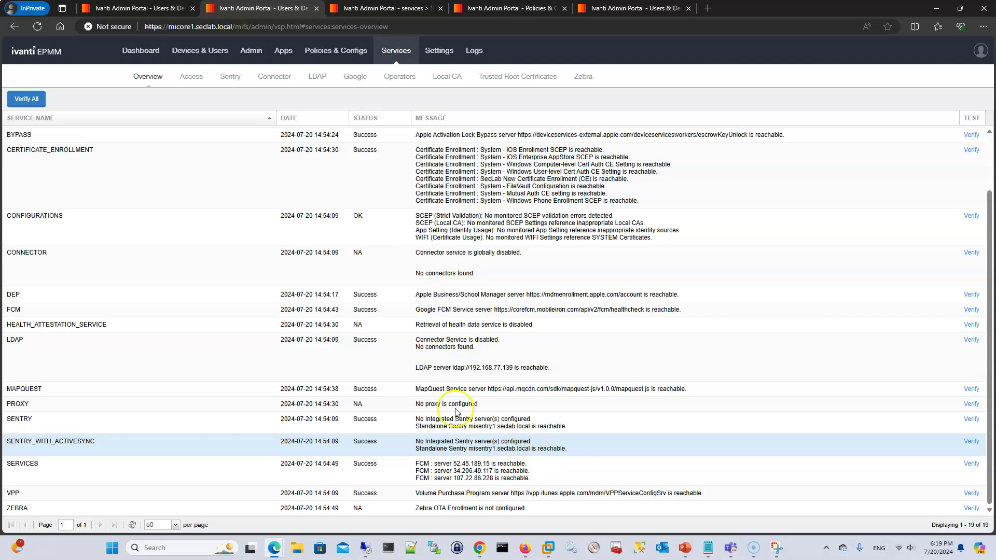
Switch to the browser tab with the Core portal's Sentry server list and reload the page
{"action": "left_click", "coordinate": [365, 10]}
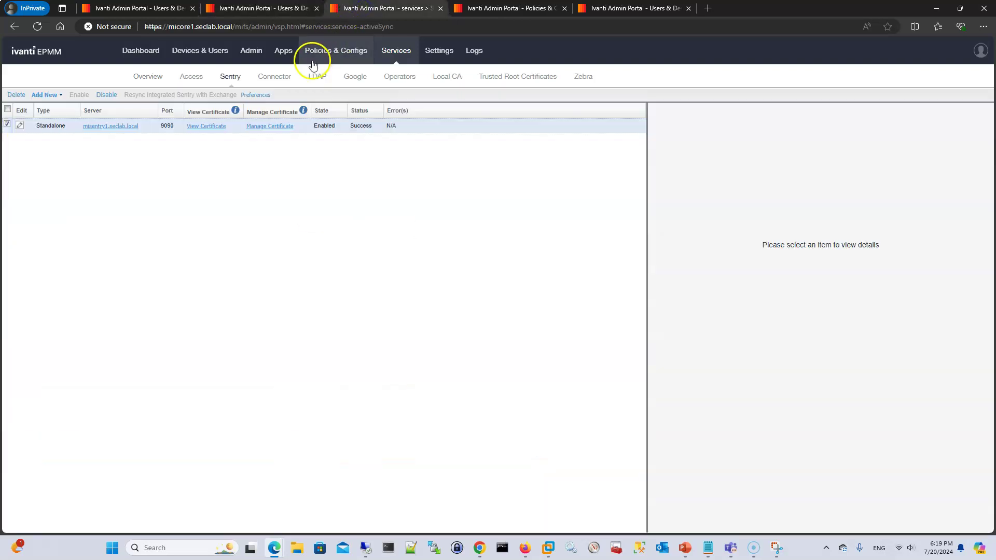
{"action": "left_click", "coordinate": [37, 27]}
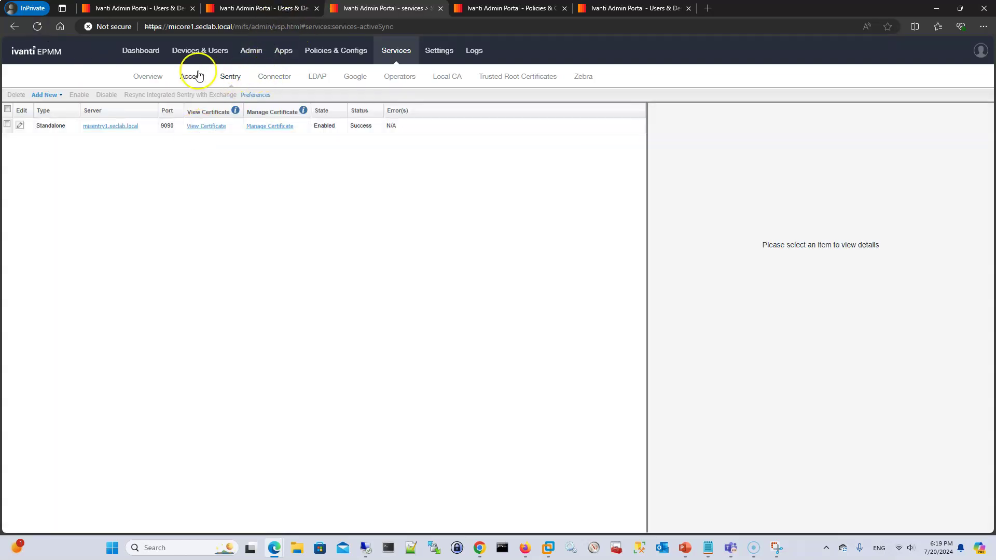
{"action": "left_click", "coordinate": [148, 78]}
{"action": "left_click", "coordinate": [267, 79]}
{"action": "left_click", "coordinate": [233, 79]}
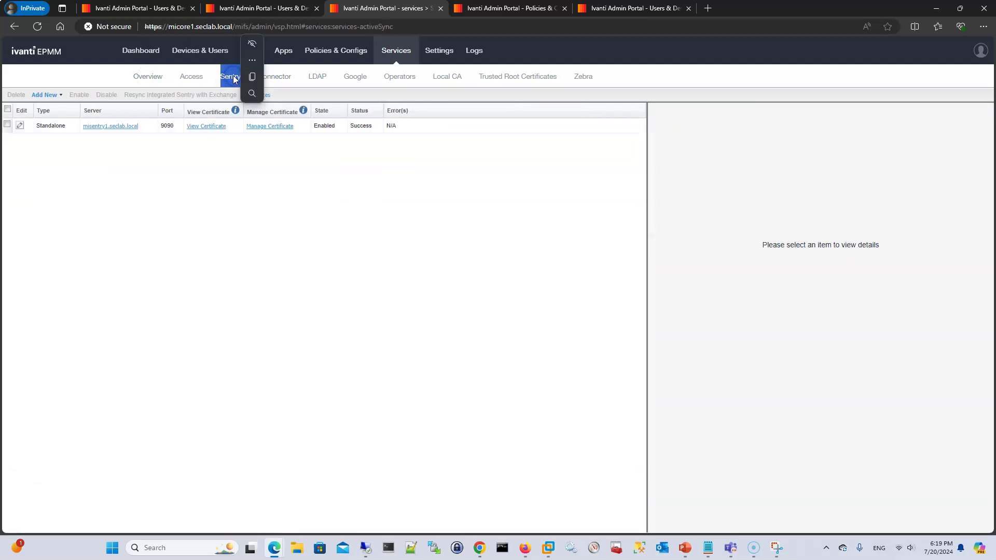
{"action": "left_click", "coordinate": [207, 187]}
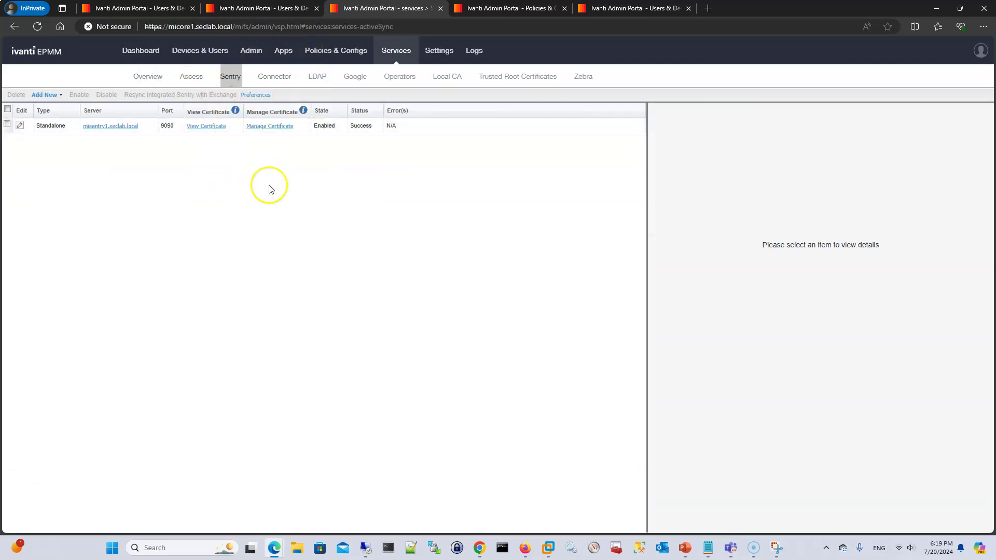
Reload the Core admin portal from its base vsp.html address and reopen the Sentry server list under Services
{"action": "left_click_drag", "start_coordinate": [299, 27], "coordinate": [523, 39]}
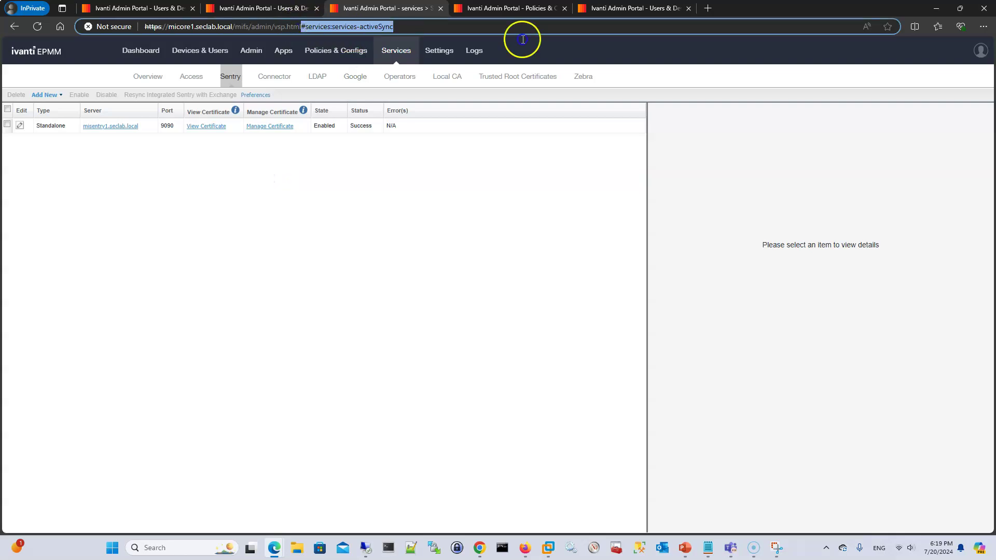
{"action": "key", "text": "BackSpace"}
{"action": "key", "text": "Return"}
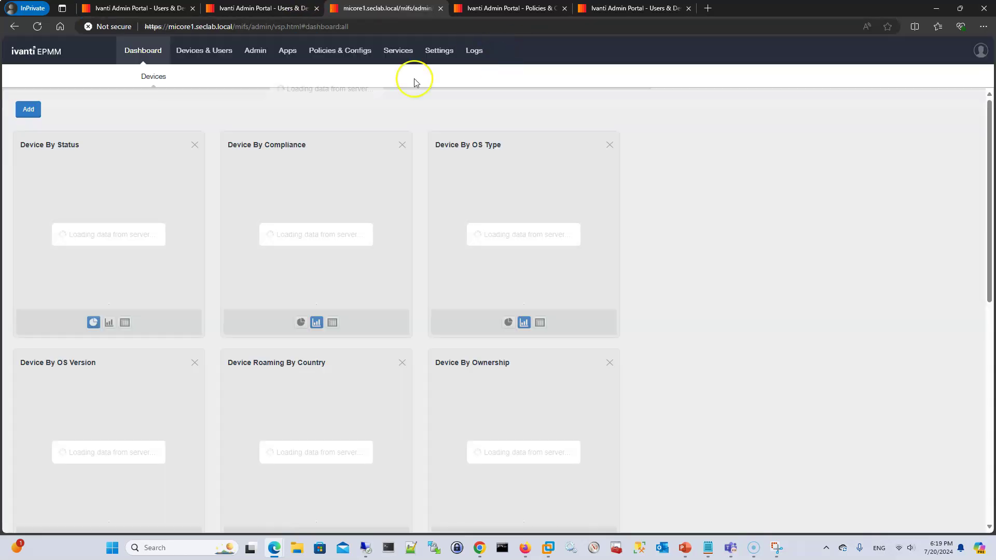
{"action": "left_click", "coordinate": [398, 51]}
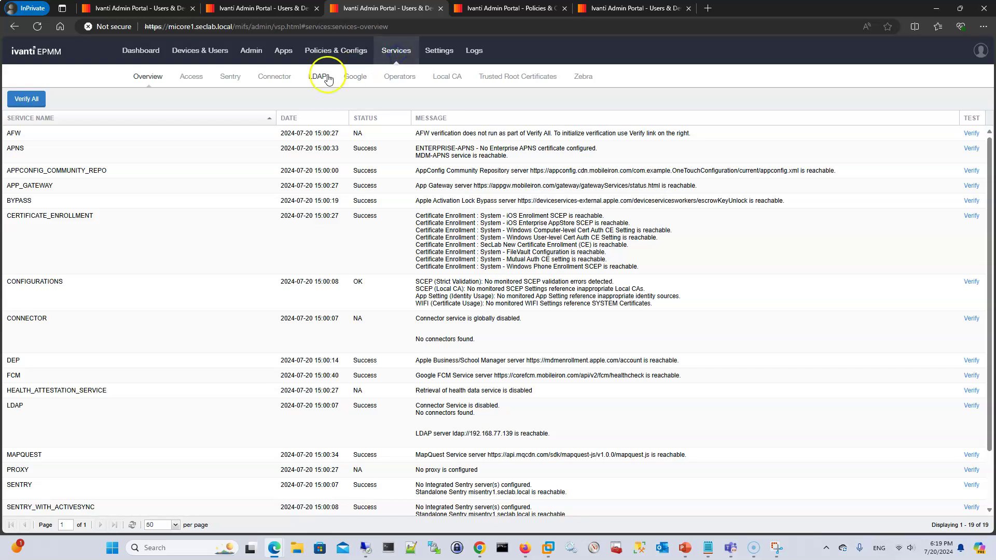
{"action": "left_click", "coordinate": [228, 77]}
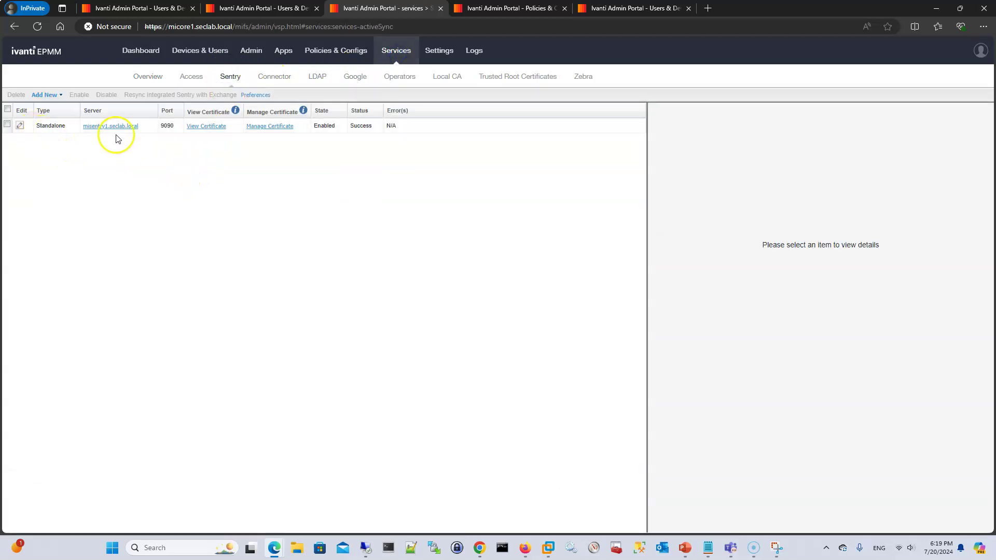
Start a new Standalone Sentry entry and shrink the browser window to fit beside the reference slide
{"action": "left_click", "coordinate": [44, 95]}
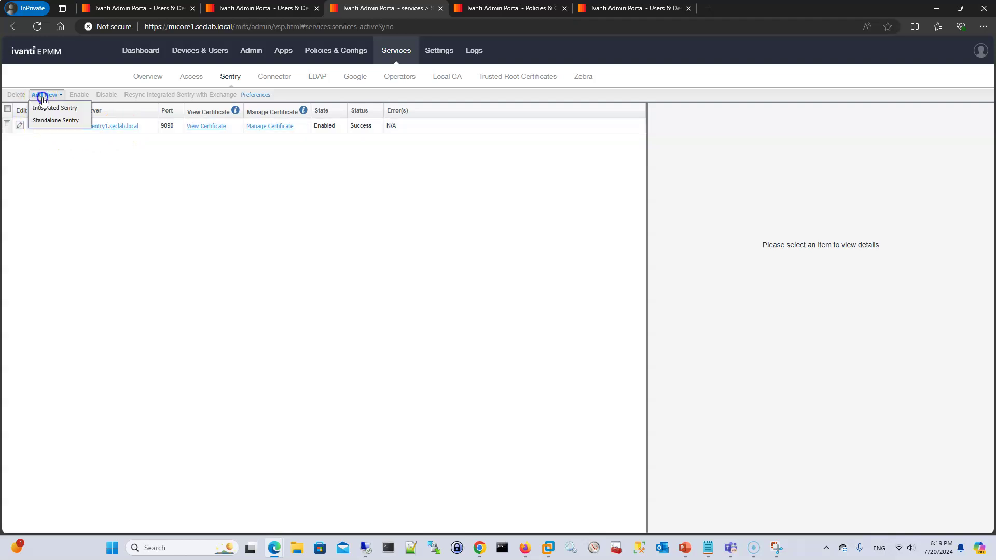
{"action": "left_click", "coordinate": [69, 121]}
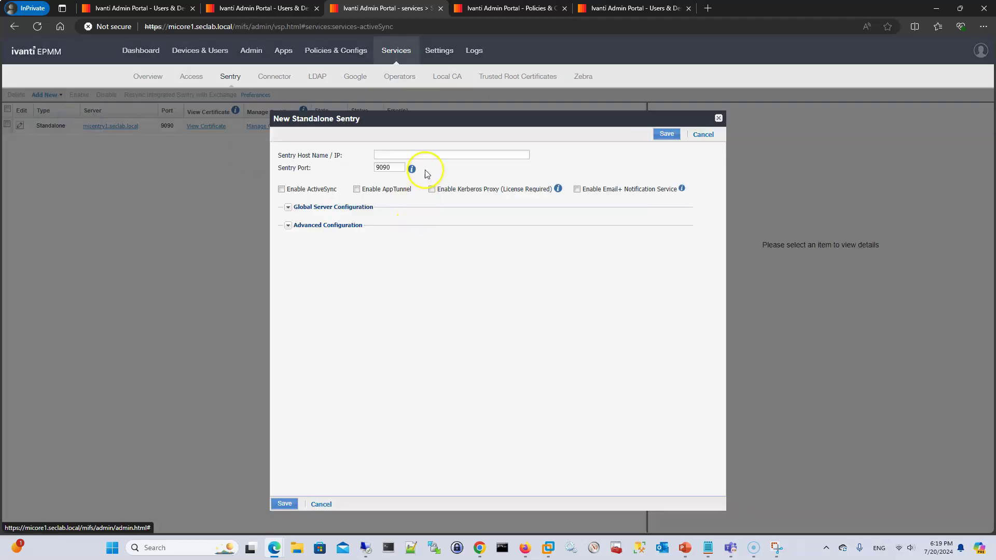
{"action": "left_click", "coordinate": [428, 154]}
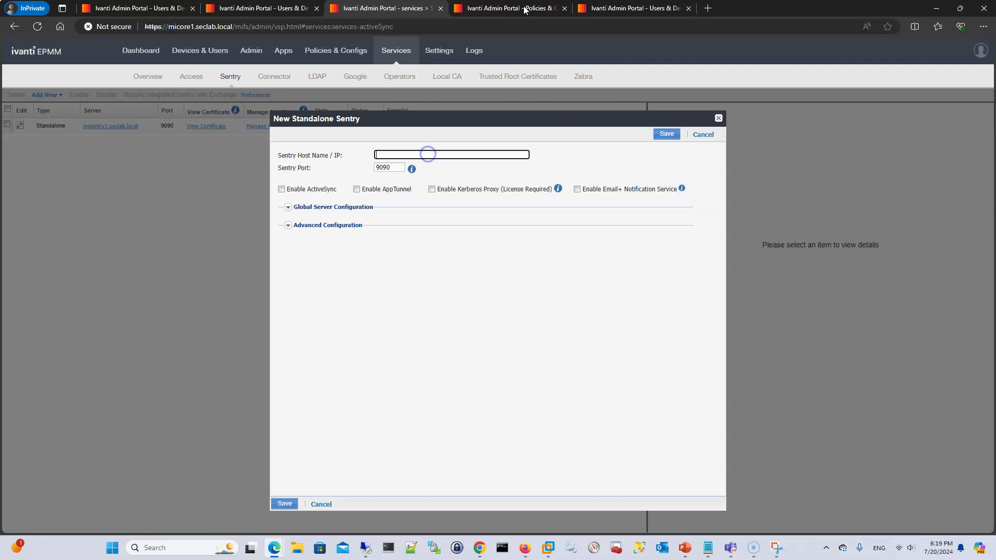
{"action": "left_click_drag", "start_coordinate": [771, 5], "coordinate": [217, 61]}
{"action": "left_click_drag", "start_coordinate": [366, 250], "coordinate": [541, 273]}
Set the Sentry host name to misentry2.seclab.local and enable ActiveSync and Pass Through with Basic Auth
{"action": "left_click", "coordinate": [274, 187]}
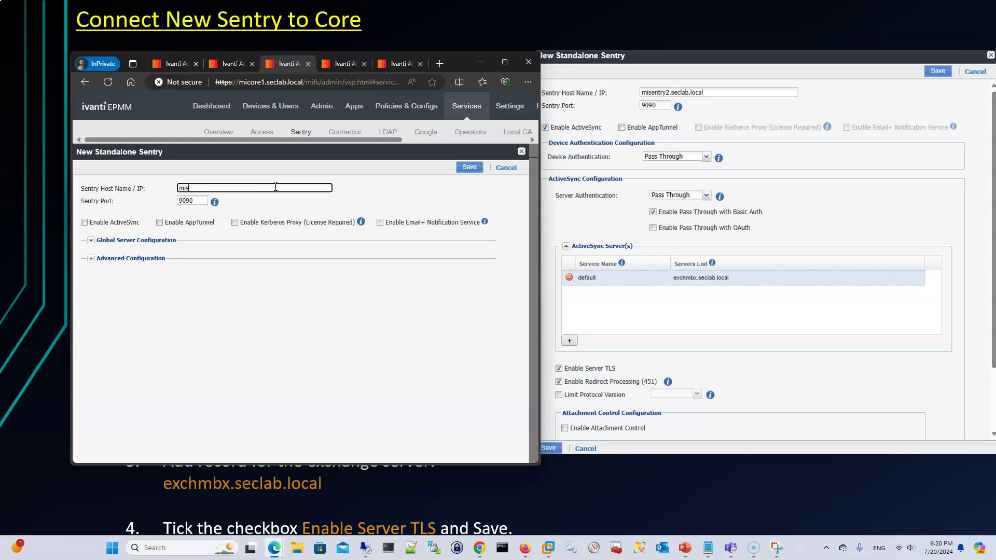
{"action": "type", "text": "misentry2.seclab.local"}
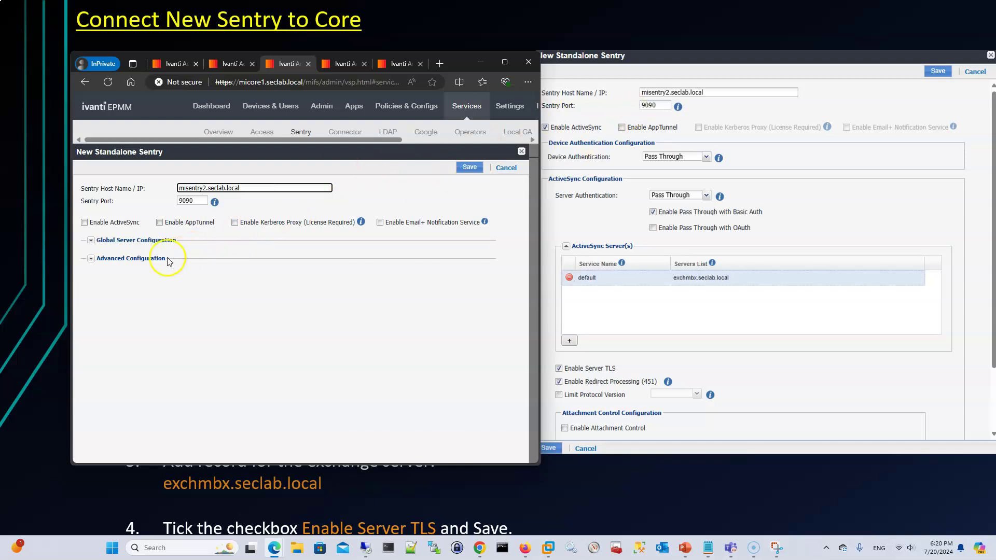
{"action": "left_click", "coordinate": [84, 223]}
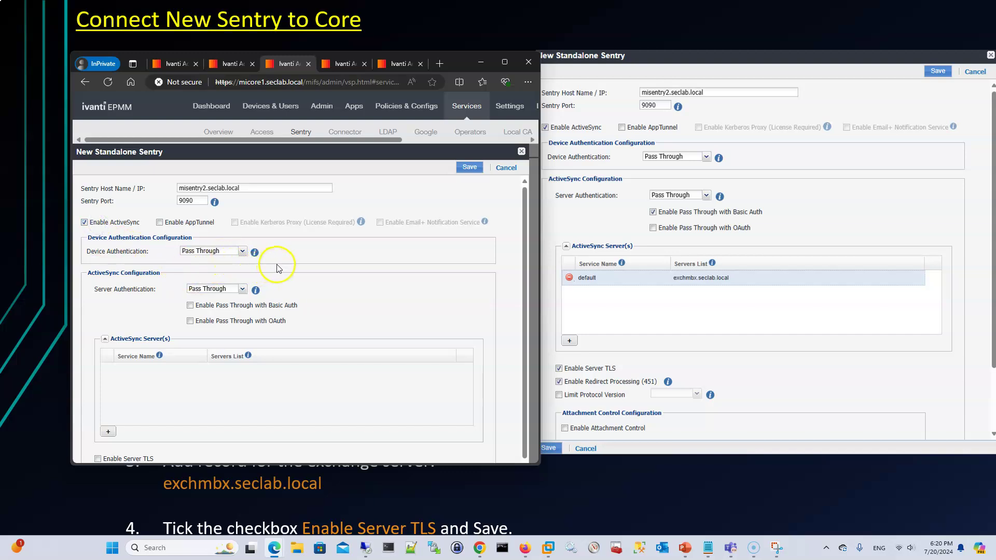
{"action": "scroll", "coordinate": [277, 268], "scroll_direction": "down", "scroll_amount": 2}
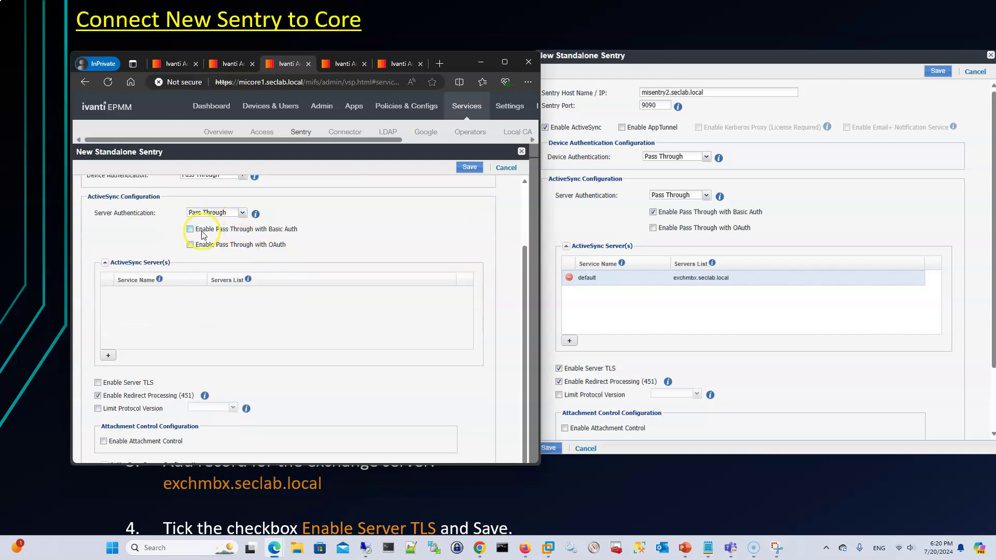
{"action": "left_click", "coordinate": [190, 229]}
Add the ActiveSync server exchmbx.seclab.local to the default service and enable Server TLS
{"action": "left_click", "coordinate": [108, 356]}
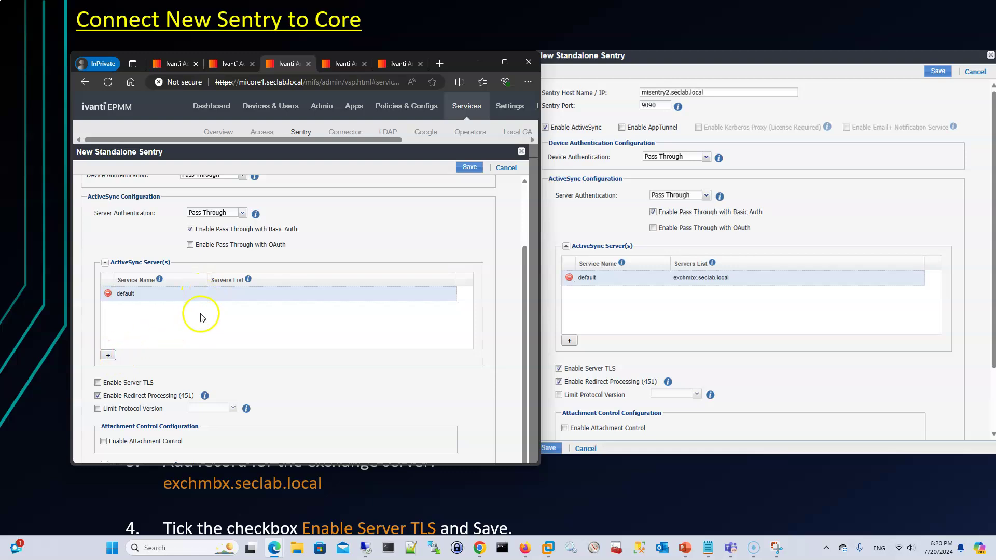
{"action": "left_click", "coordinate": [231, 293]}
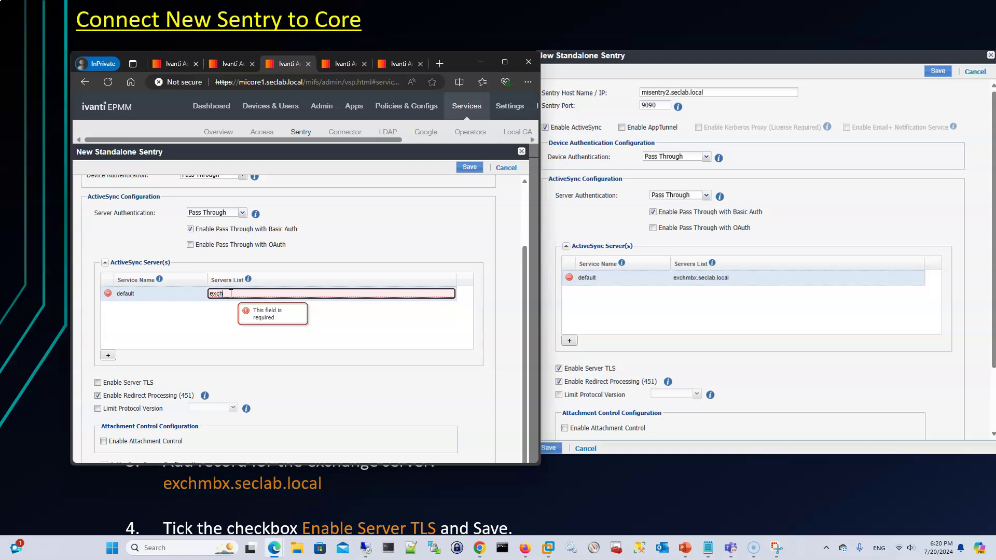
{"action": "type", "text": "exchmbx.seclab.local"}
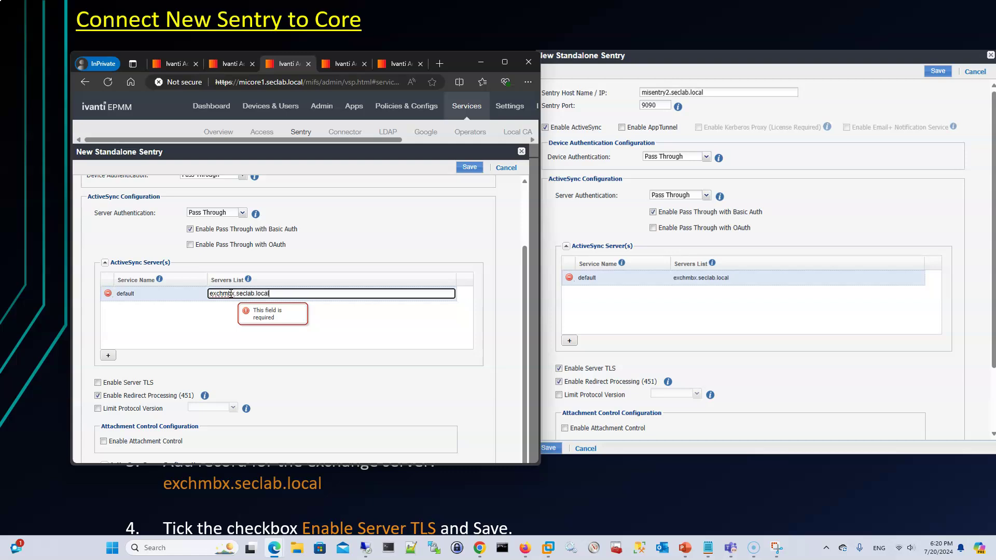
{"action": "key", "text": "Return"}
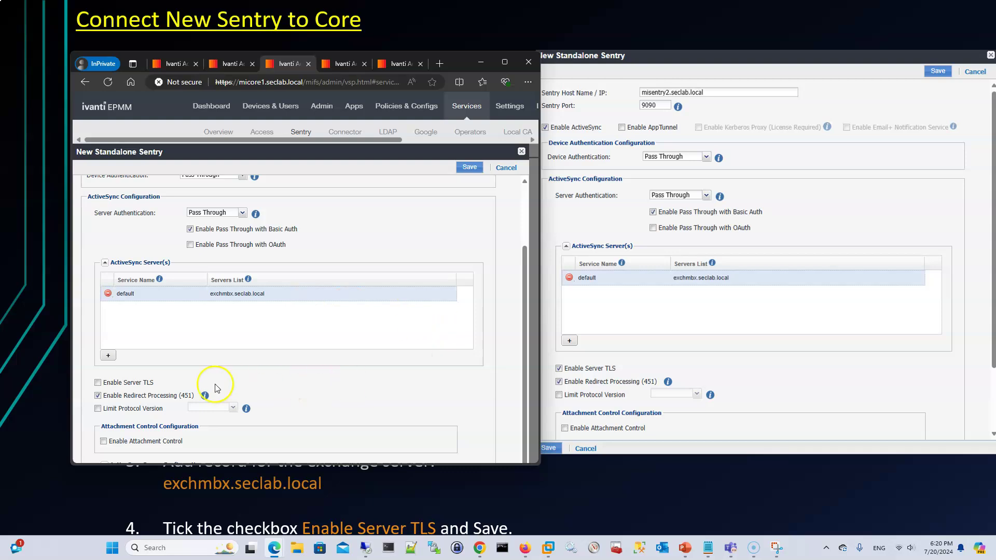
{"action": "left_click", "coordinate": [114, 386]}
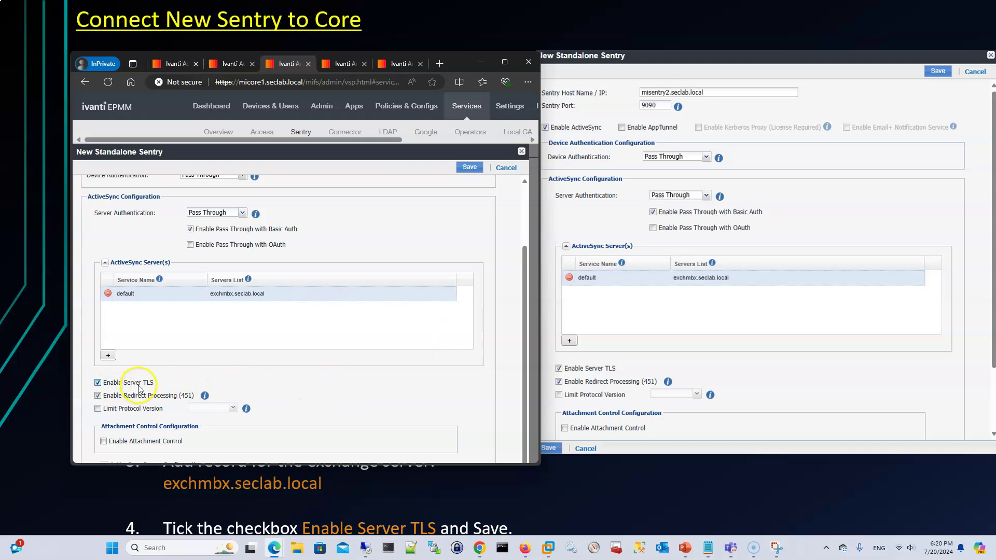
Compare the new Sentry's settings with the reference slide, maximize the browser, and read the certificate upload slide
{"action": "scroll", "coordinate": [220, 380], "scroll_direction": "up", "scroll_amount": 3}
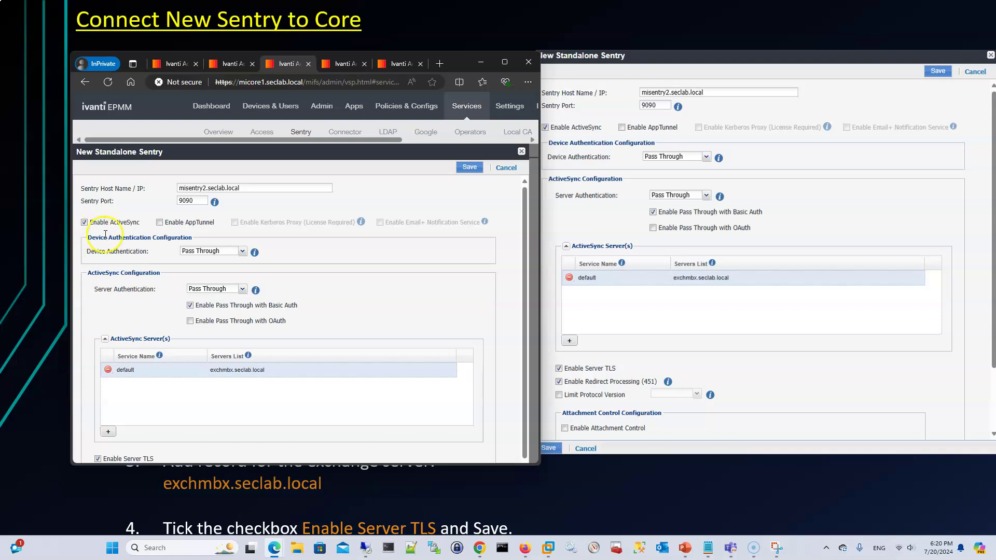
{"action": "scroll", "coordinate": [196, 259], "scroll_direction": "down", "scroll_amount": 1}
{"action": "scroll", "coordinate": [196, 263], "scroll_direction": "up", "scroll_amount": 1}
{"action": "scroll", "coordinate": [199, 264], "scroll_direction": "down", "scroll_amount": 1}
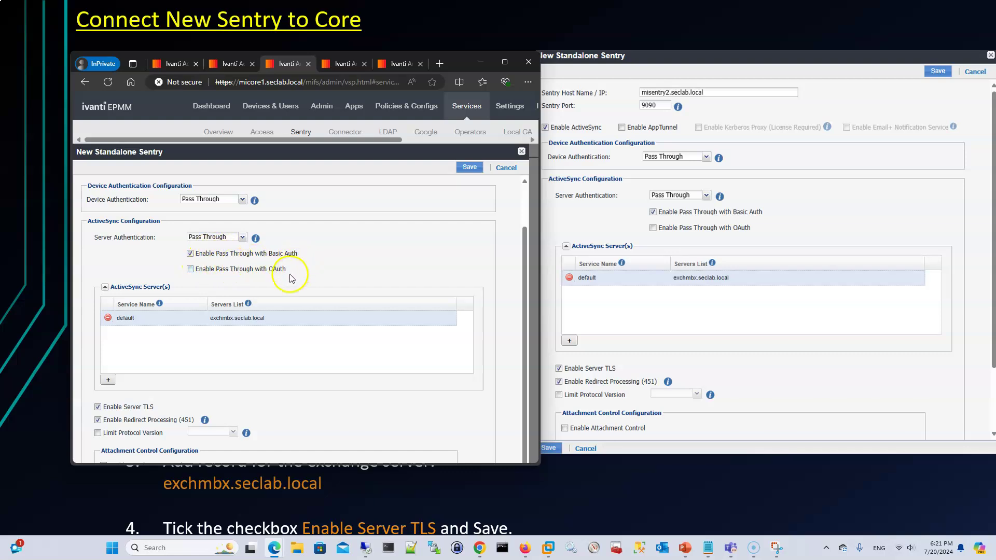
{"action": "scroll", "coordinate": [249, 283], "scroll_direction": "down", "scroll_amount": 1}
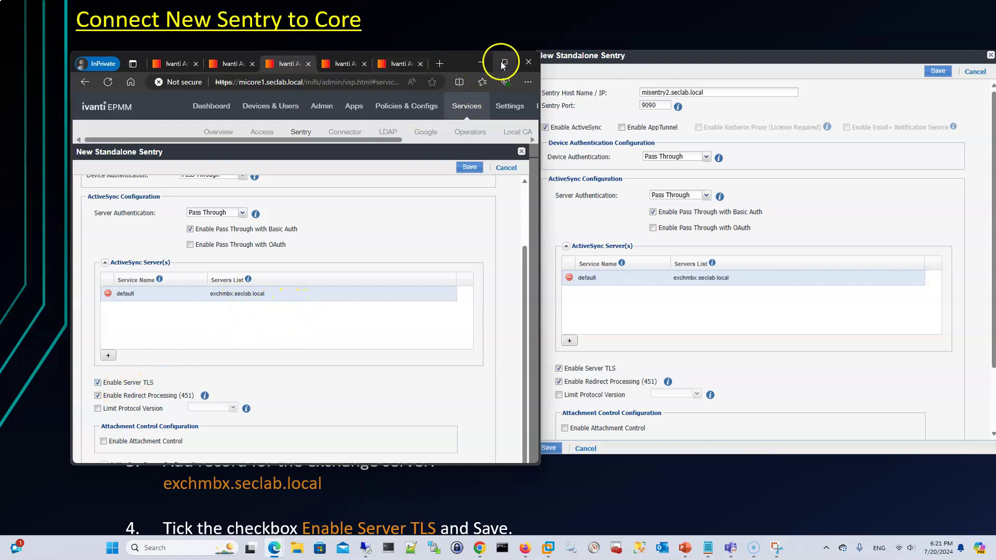
{"action": "mouse_move", "coordinate": [503, 61]}
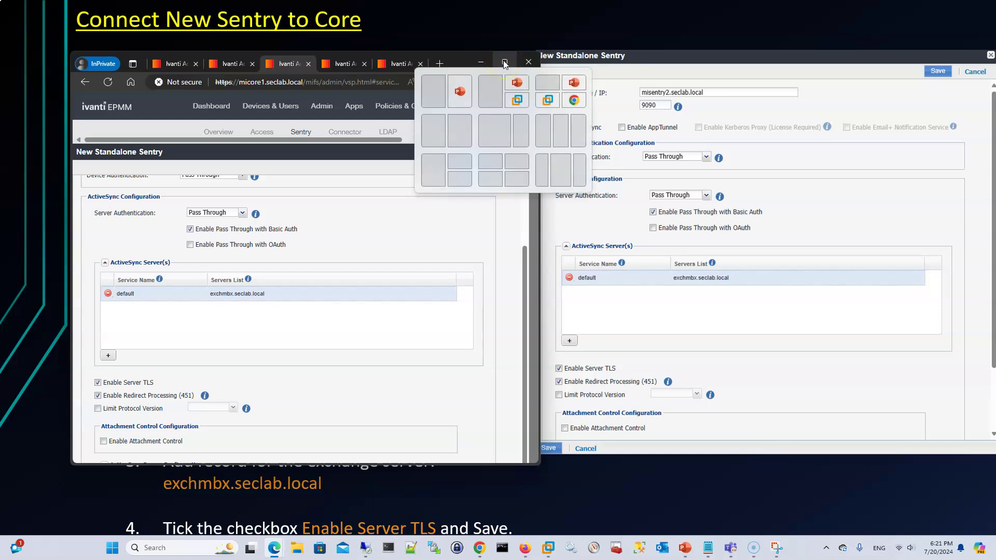
{"action": "left_click", "coordinate": [505, 64]}
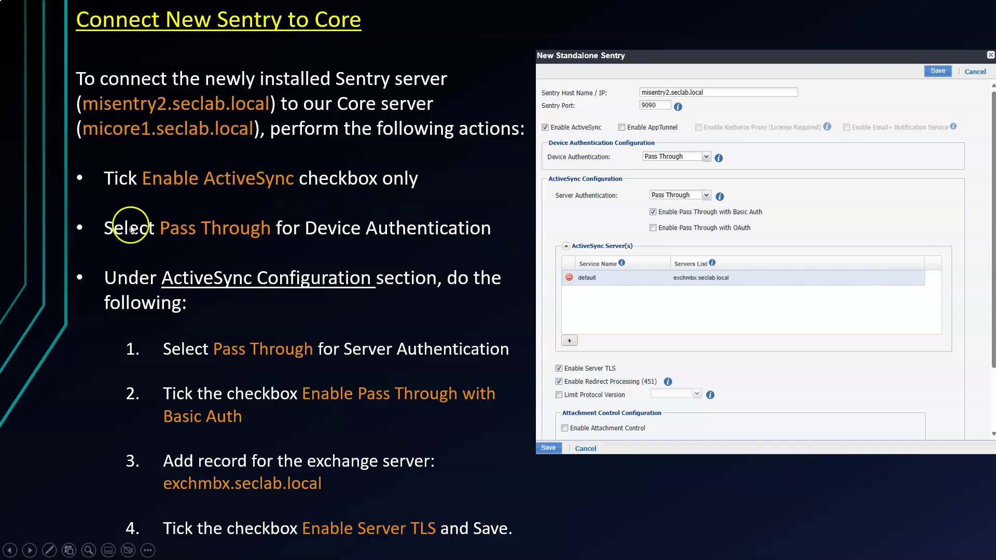
{"action": "left_click", "coordinate": [387, 472]}
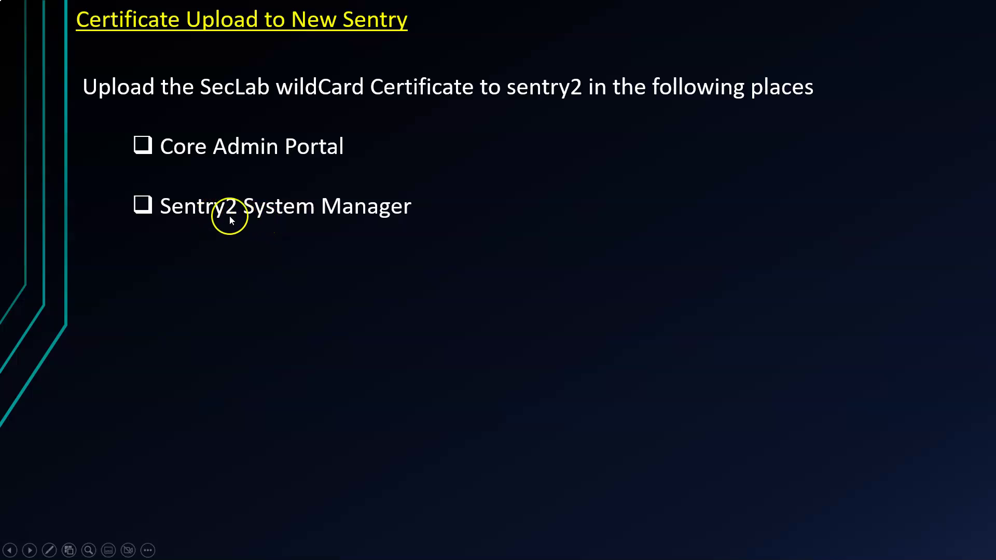
{"action": "key", "text": "alt+Tab"}
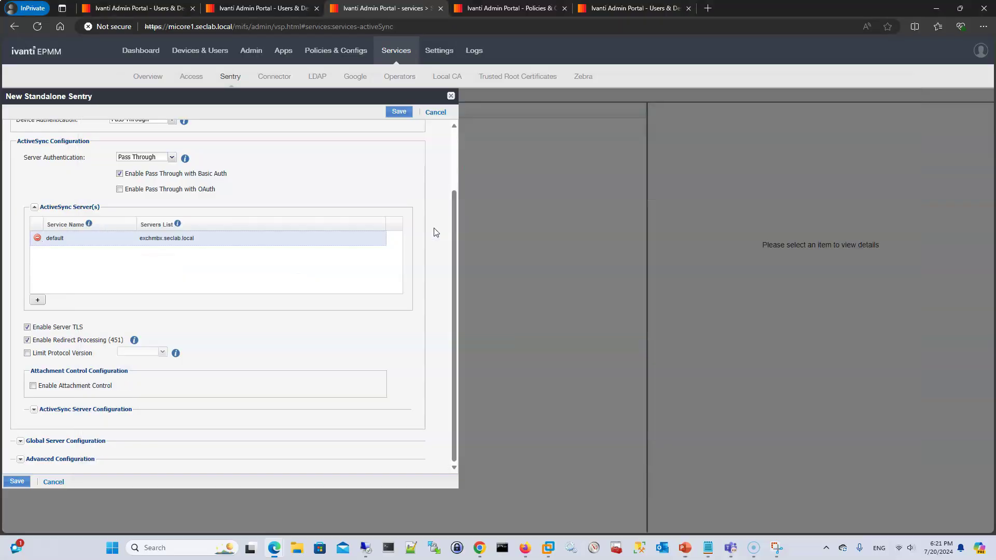
Open the Sentry System Manager sign-in page at misentry2.seclab.local:8443 in a new browser window
{"action": "key", "text": "ctrl+n"}
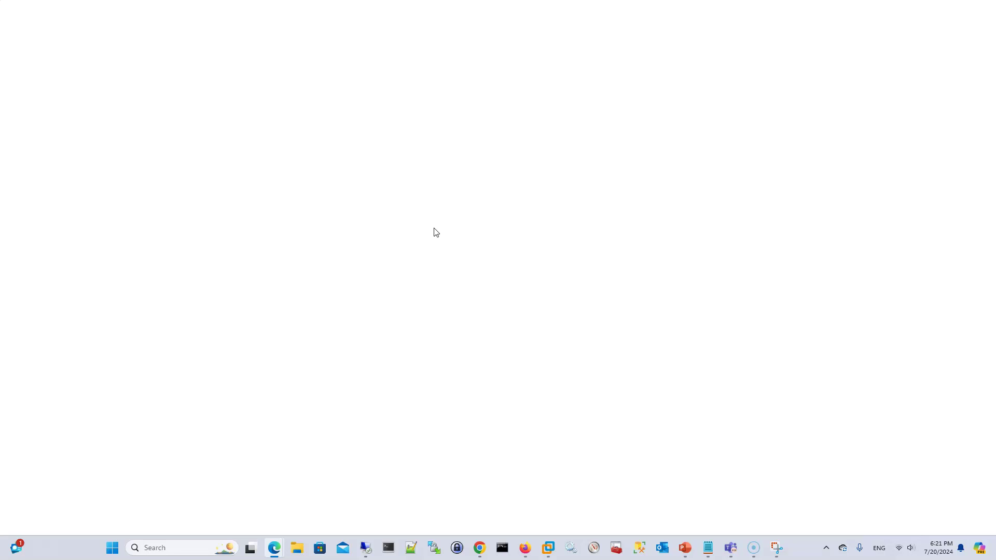
{"action": "type", "text": "misentry2"}
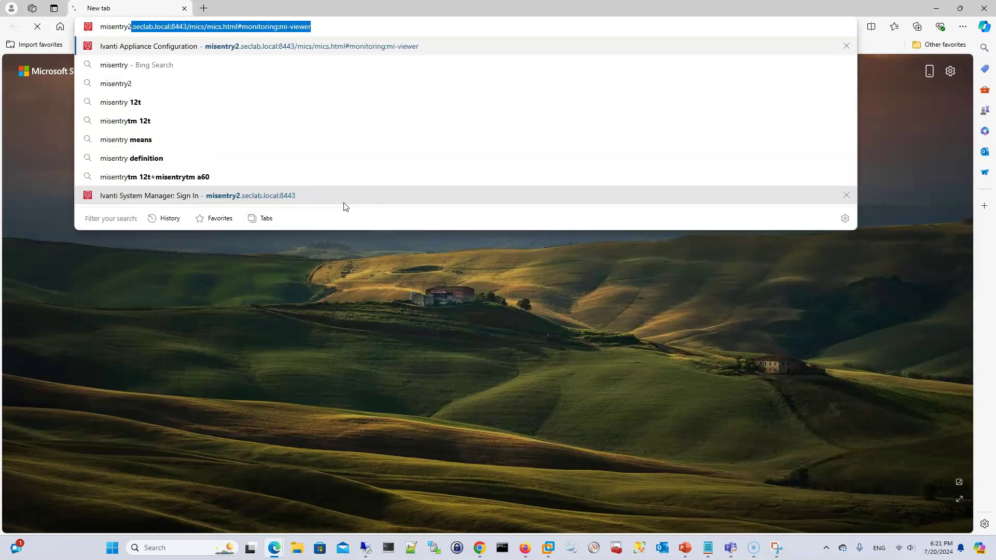
{"action": "key", "text": "Return"}
Sign in to the Sentry System Manager as miadmin, pasting the account password kept in the Notepad note
{"action": "type", "text": "miadmin"}
{"action": "key", "text": "Tab"}
{"action": "key", "text": "alt+Tab"}
{"action": "key", "text": "alt+Tab"}
{"action": "key", "text": "alt+Tab"}
{"action": "key", "text": "alt+Tab"}
{"action": "key", "text": "alt+Tab"}
{"action": "key", "text": "alt+Tab"}
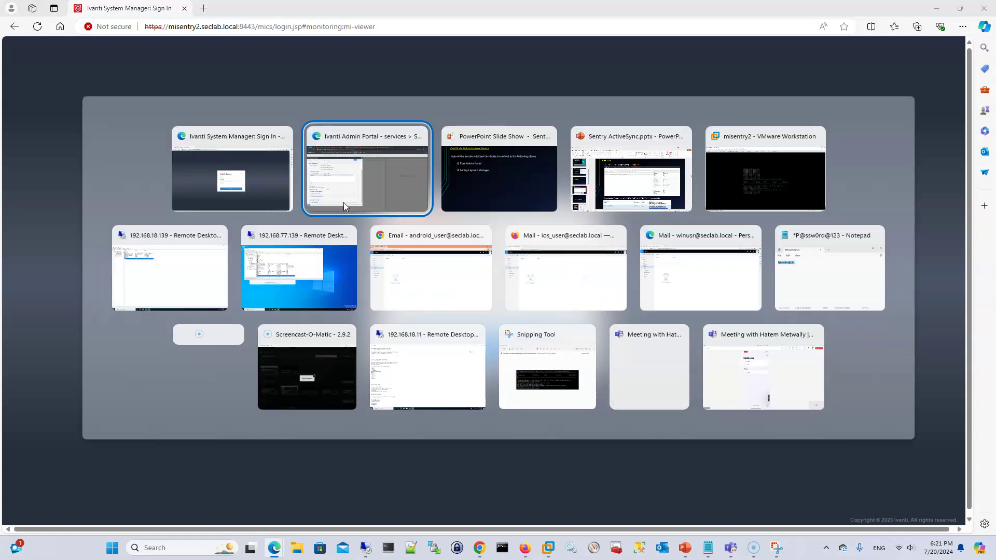
{"action": "key", "text": "alt+Tab"}
{"action": "key", "text": "alt+Tab"}
{"action": "key", "text": "alt+Tab"}
{"action": "key", "text": "alt+Tab"}
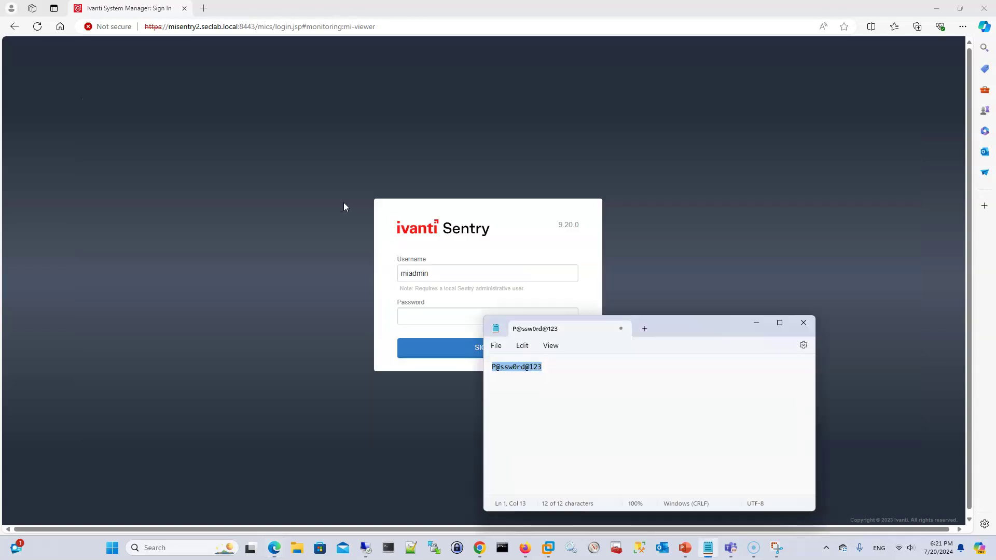
{"action": "left_click", "coordinate": [363, 229]}
{"action": "key", "text": "ctrl+v"}
{"action": "left_click", "coordinate": [456, 345]}
View the current Portal HTTPS certificate in the Sentry's certificate management settings
{"action": "left_click", "coordinate": [229, 84]}
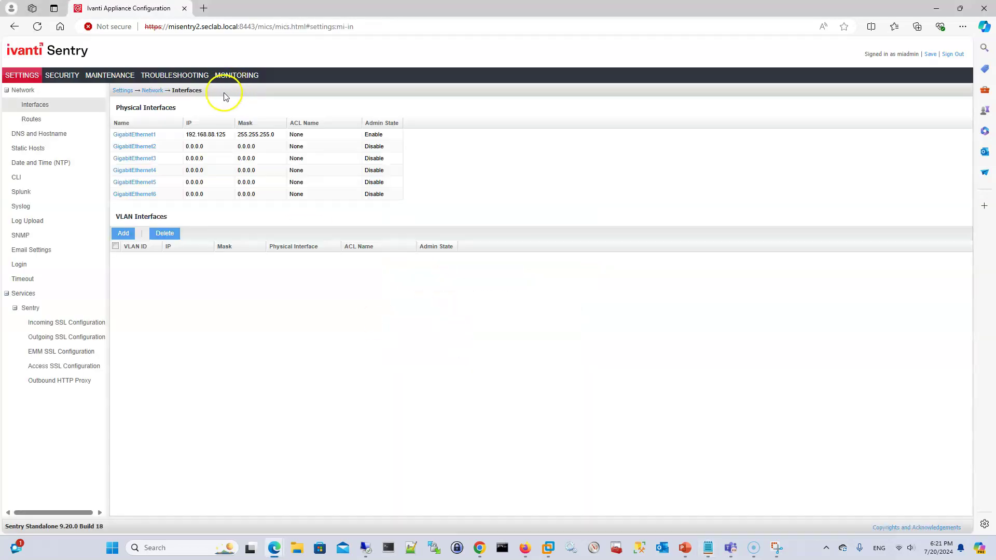
{"action": "left_click", "coordinate": [74, 71]}
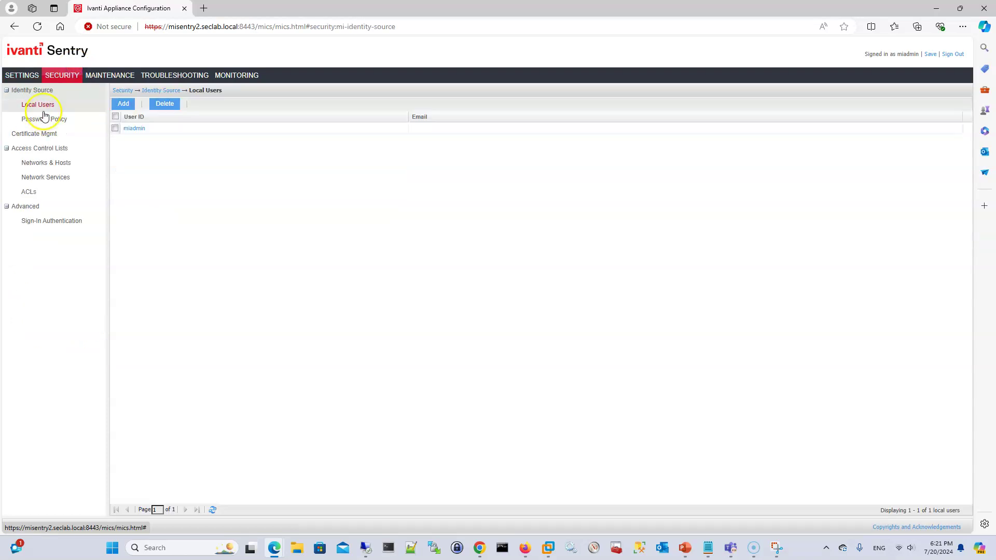
{"action": "left_click", "coordinate": [35, 134]}
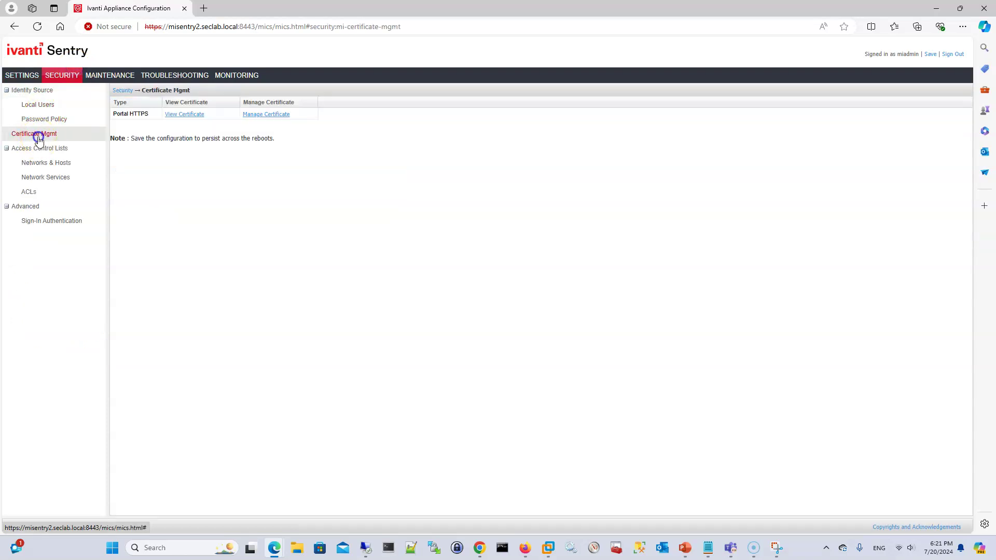
{"action": "left_click", "coordinate": [193, 114]}
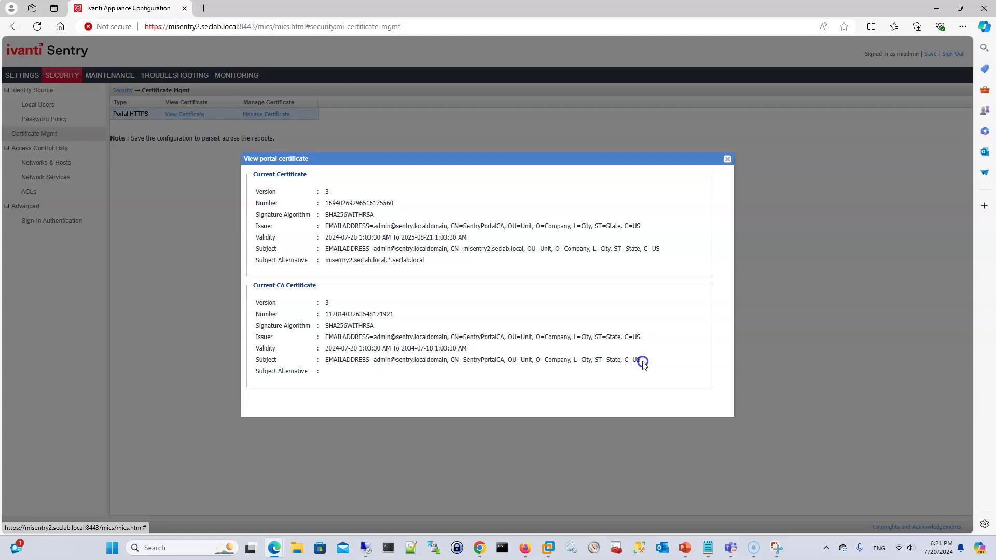
Examine the issuer and subject of the current portal CA certificate, and close the certificate view
{"action": "left_click_drag", "start_coordinate": [642, 361], "coordinate": [379, 331]}
{"action": "left_click", "coordinate": [353, 327]}
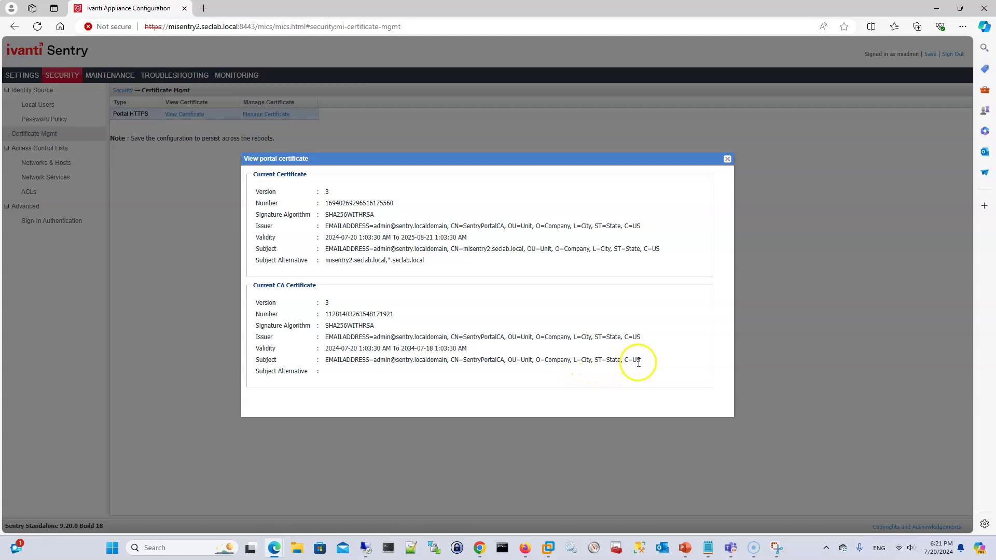
{"action": "left_click", "coordinate": [727, 160]}
Start a Portal HTTPS certificate upload and add two extra file entries, making three in total
{"action": "left_click", "coordinate": [259, 115]}
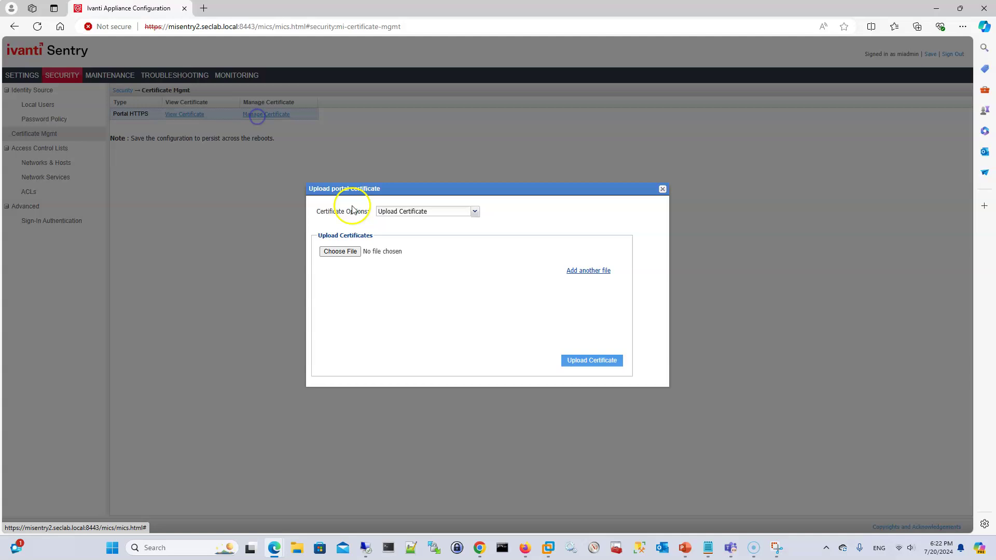
{"action": "left_click", "coordinate": [584, 270]}
{"action": "left_click", "coordinate": [587, 288]}
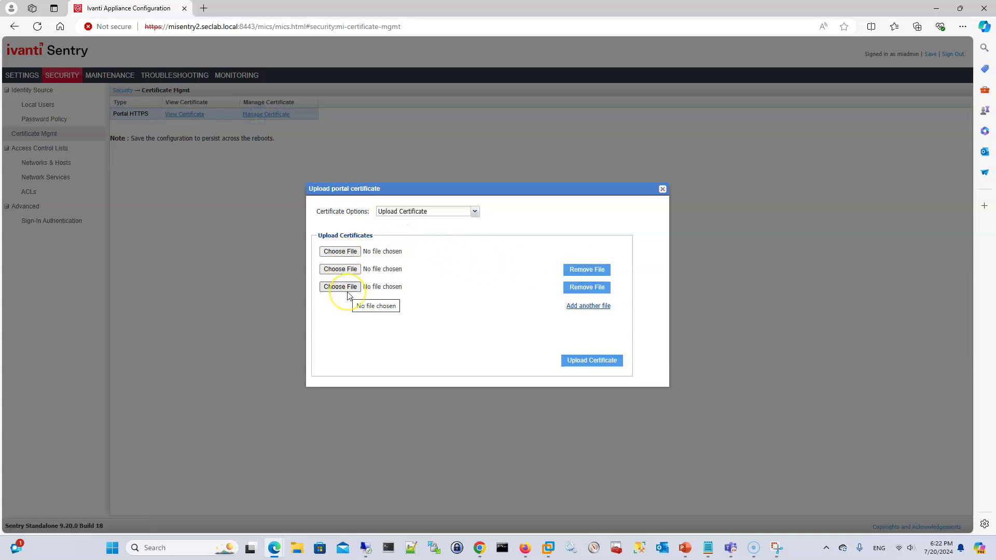
Choose seclab.key, seclab.crt and ca.crt from the Certificates folder, in that order, for the portal certificate upload
{"action": "left_click", "coordinate": [343, 251]}
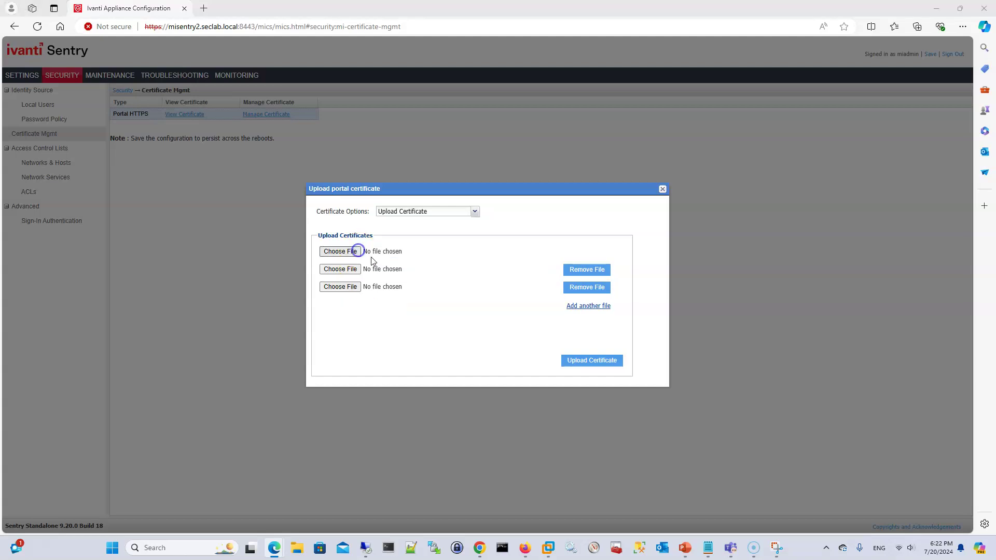
{"action": "scroll", "coordinate": [82, 156], "scroll_direction": "down", "scroll_amount": 2}
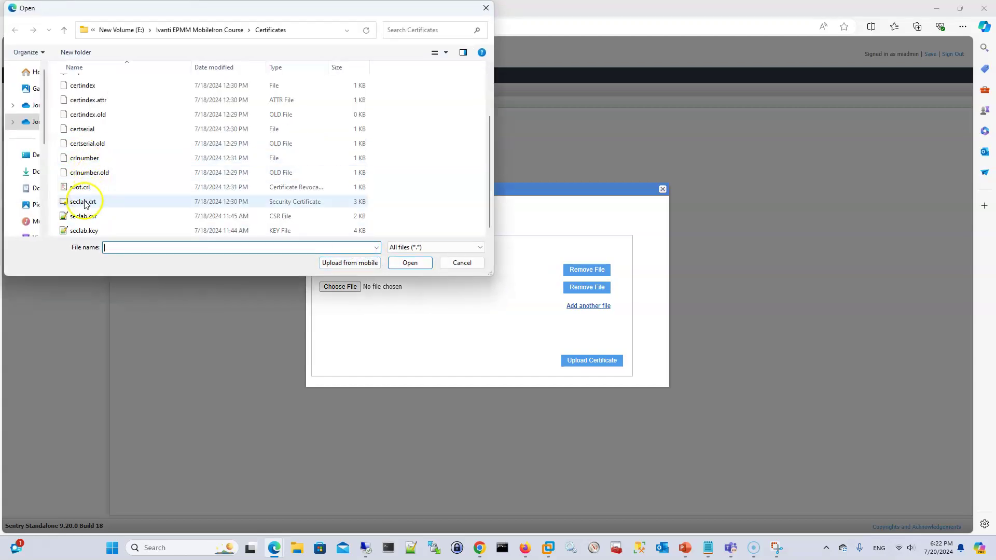
{"action": "double_click", "coordinate": [84, 230]}
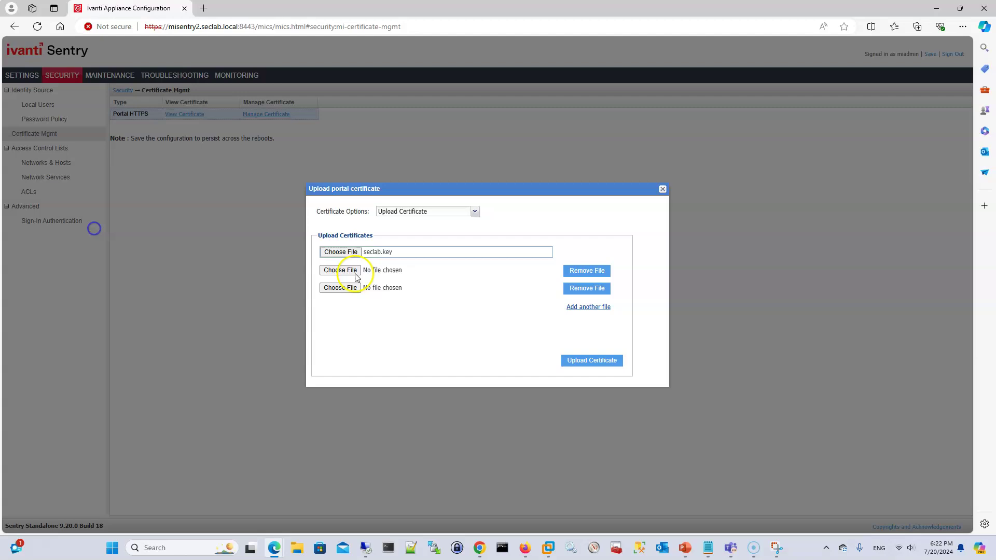
{"action": "left_click", "coordinate": [352, 270]}
{"action": "scroll", "coordinate": [104, 208], "scroll_direction": "down", "scroll_amount": 3}
{"action": "double_click", "coordinate": [87, 199]}
{"action": "left_click", "coordinate": [340, 288]}
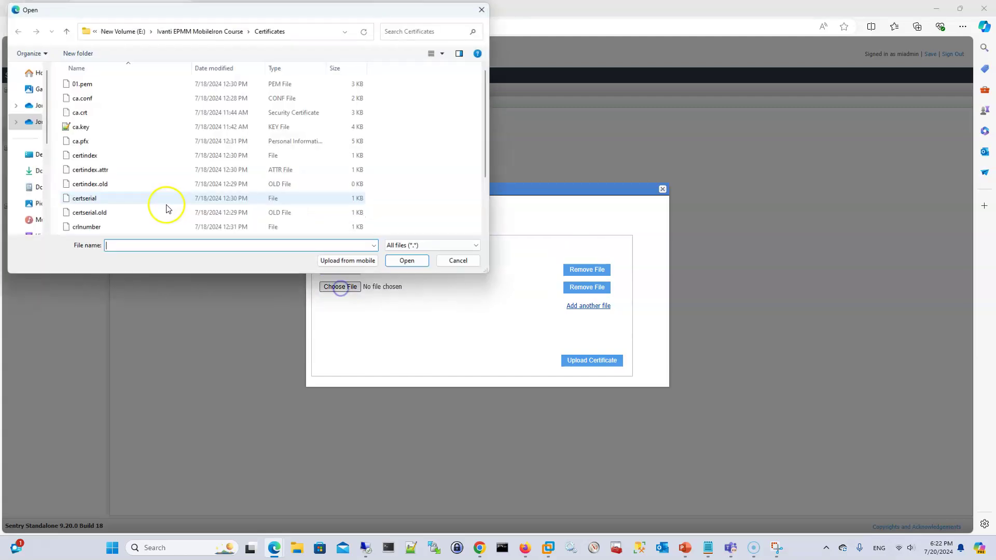
{"action": "double_click", "coordinate": [83, 114]}
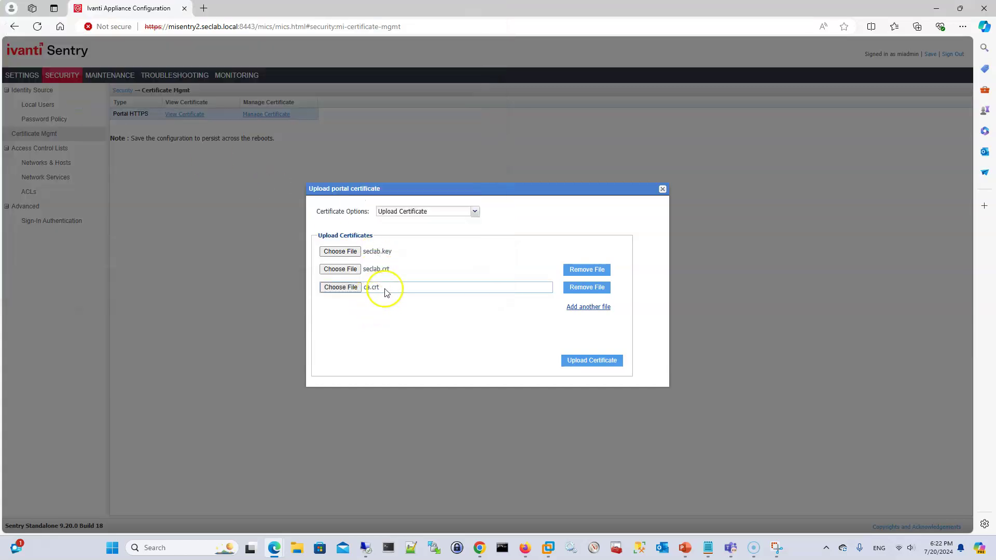
Upload the three chosen certificate files to the Sentry and confirm the upload dialogs
{"action": "left_click", "coordinate": [602, 362]}
{"action": "left_click", "coordinate": [479, 302]}
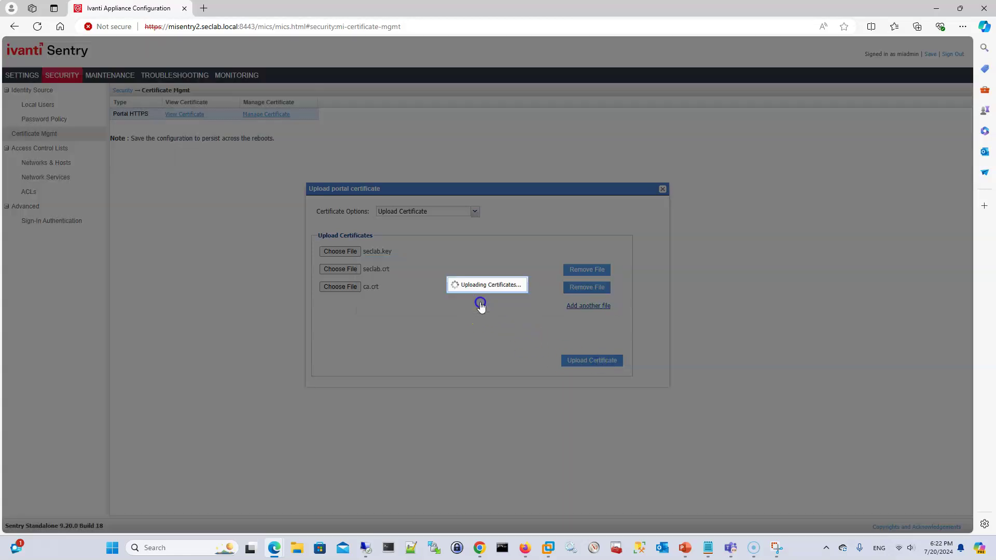
{"action": "left_click", "coordinate": [446, 337]}
{"action": "key", "text": "alt+Tab"}
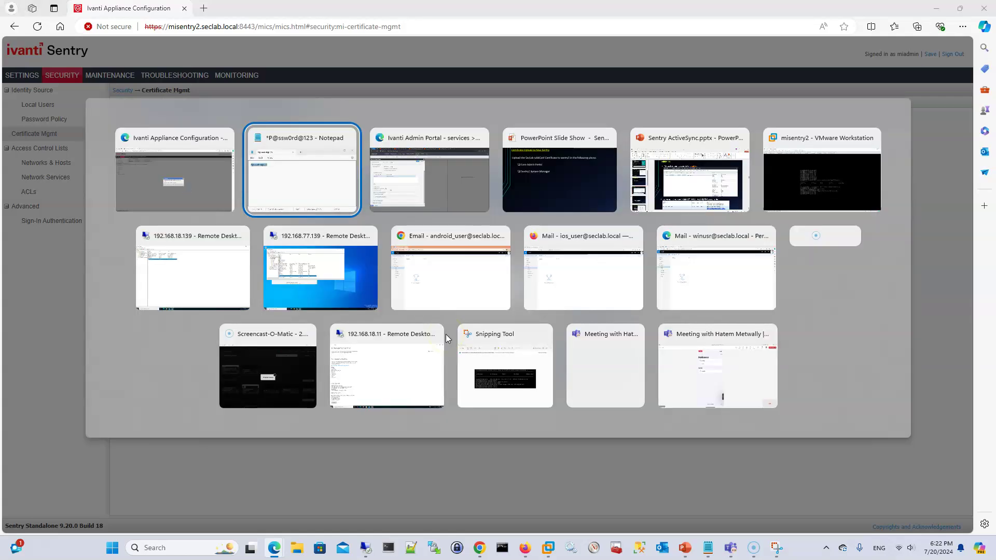
{"action": "key", "text": "Escape"}
{"action": "left_click", "coordinate": [487, 310]}
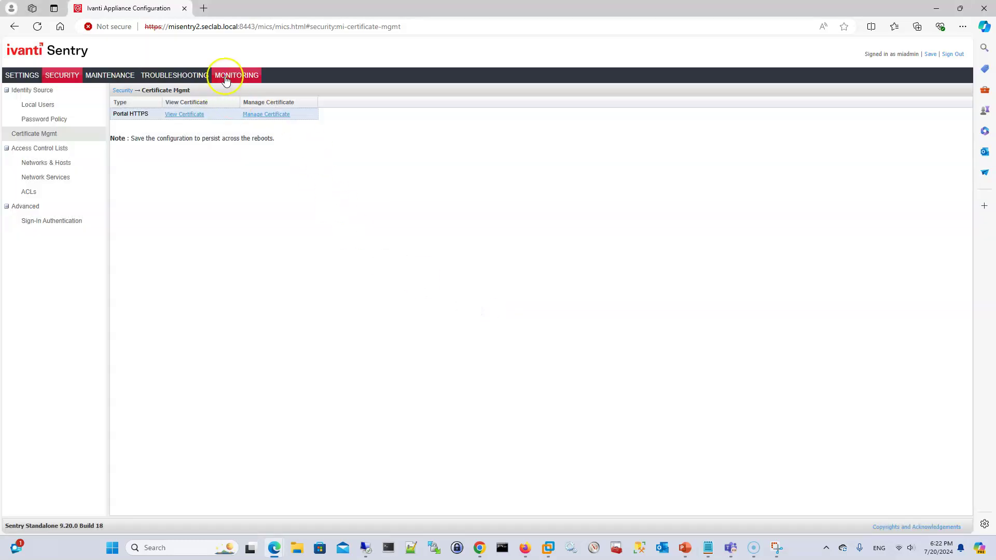
Open the Sentry's alert viewer and reload the alerts to check the latest entries
{"action": "left_click", "coordinate": [225, 78]}
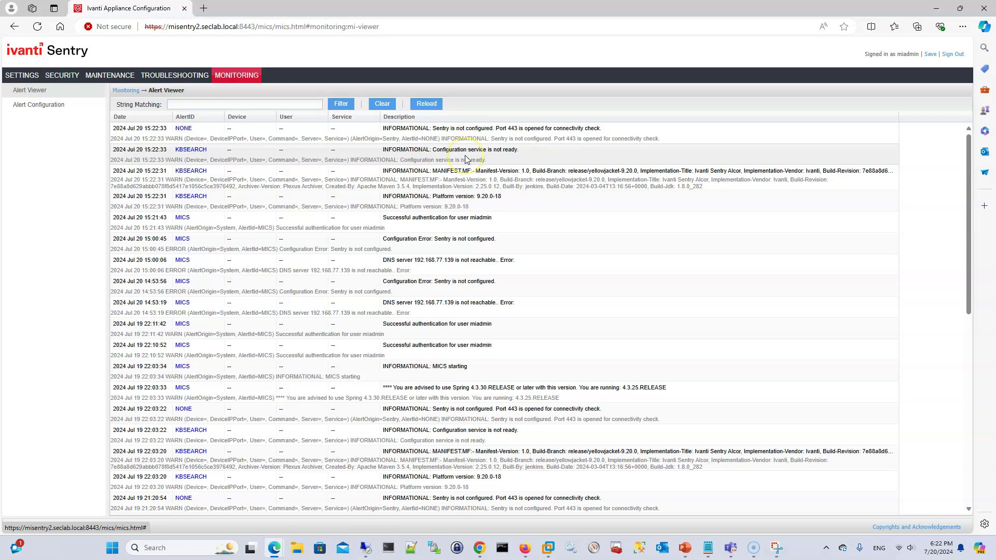
{"action": "left_click", "coordinate": [434, 108]}
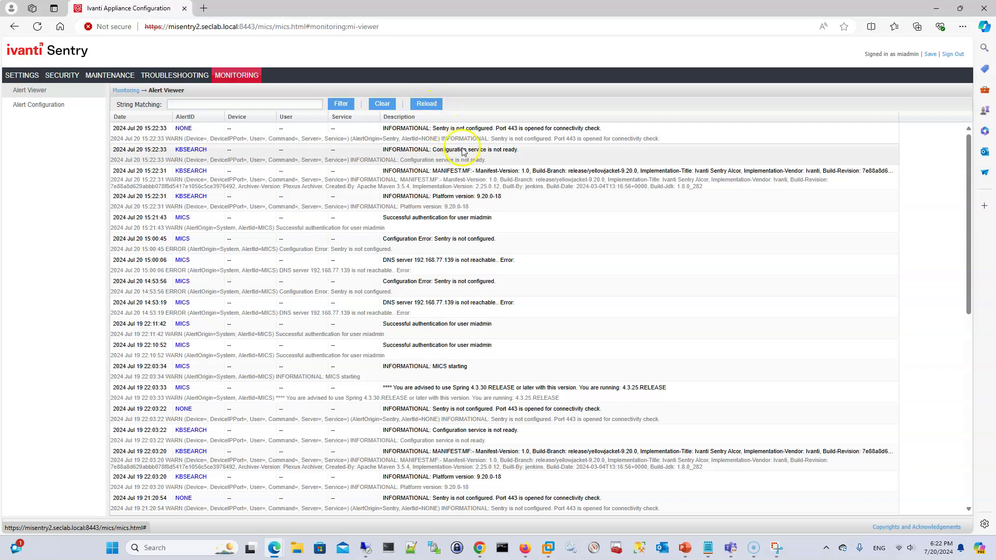
{"action": "left_click", "coordinate": [437, 108]}
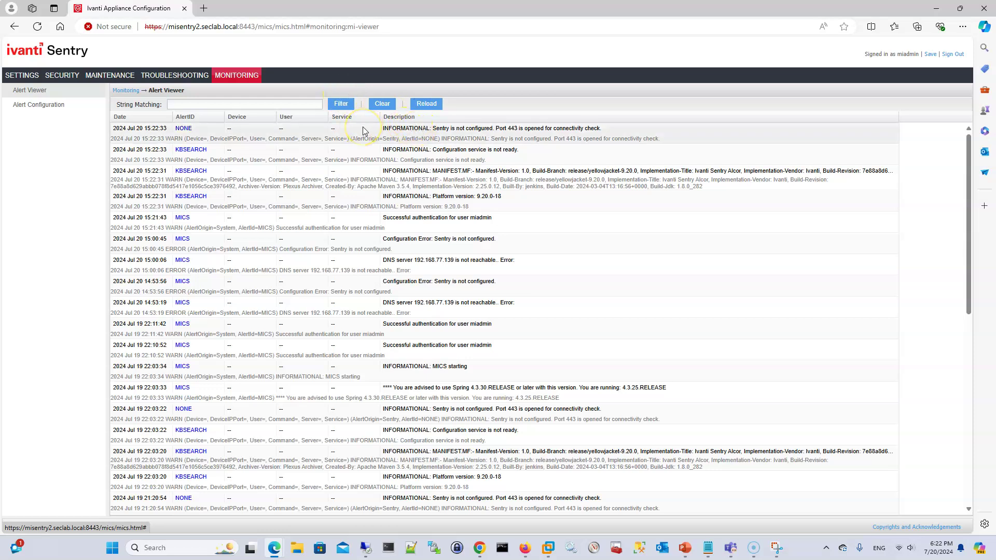
Inspect the issuer of the site certificate the browser receives from misentry2.seclab.local, and close the certificate viewer
{"action": "left_click", "coordinate": [59, 76]}
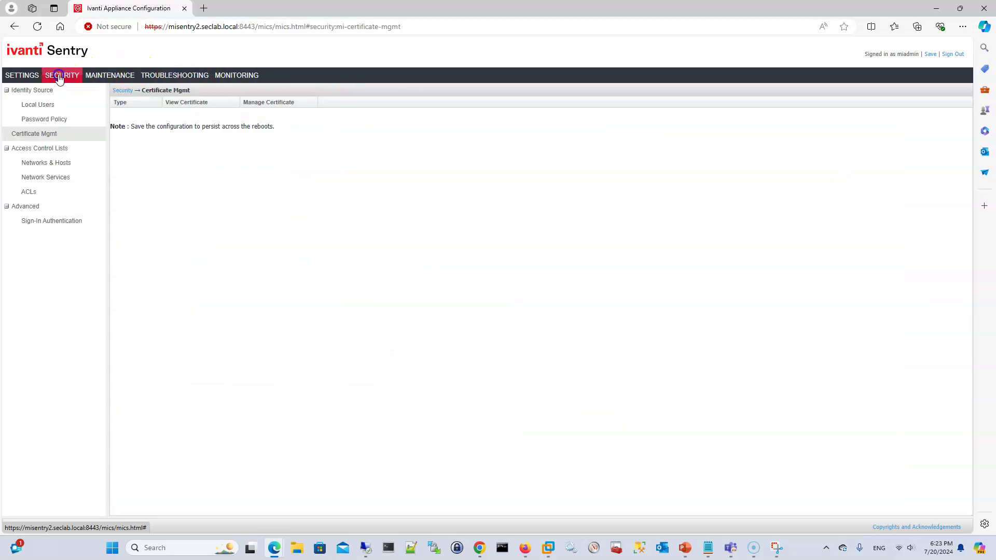
{"action": "left_click", "coordinate": [123, 25]}
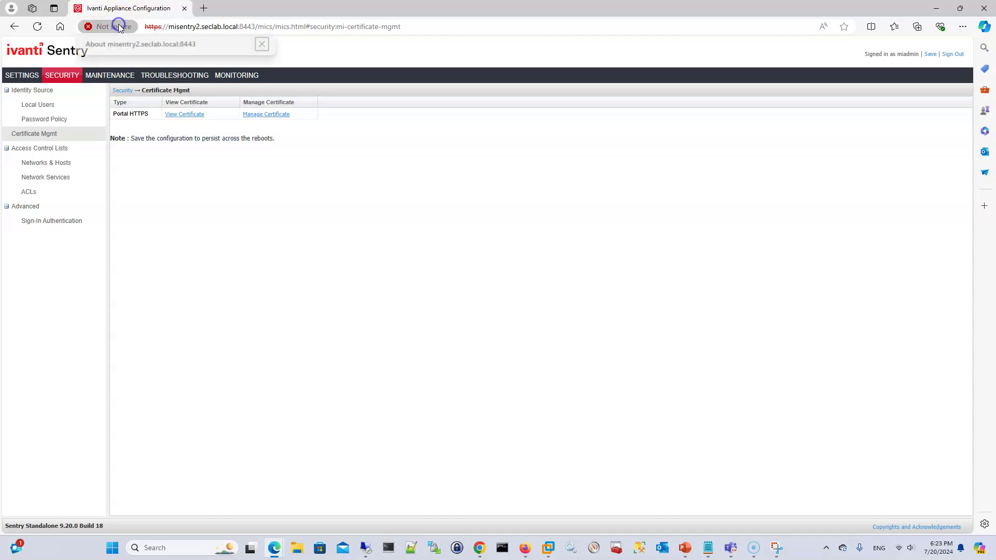
{"action": "left_click", "coordinate": [263, 78]}
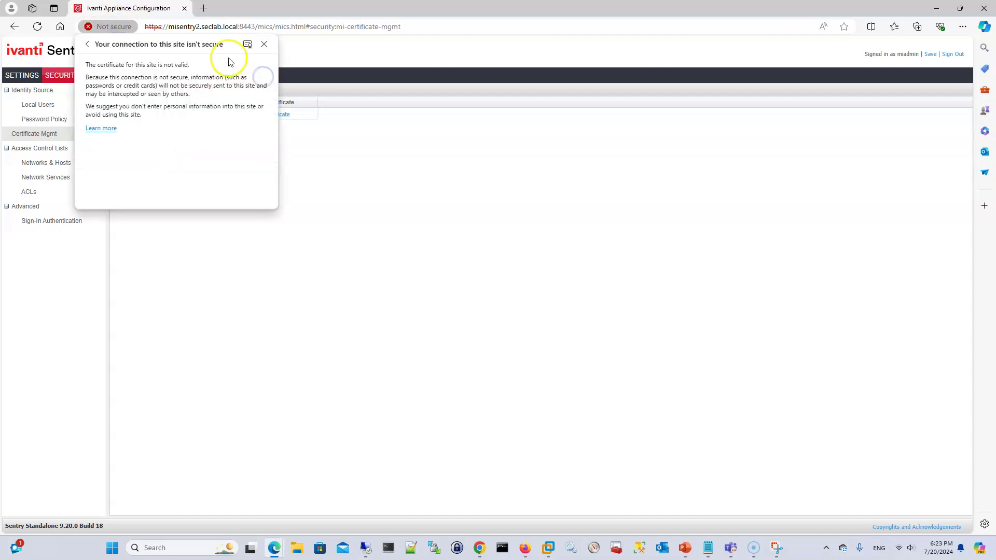
{"action": "left_click", "coordinate": [247, 44]}
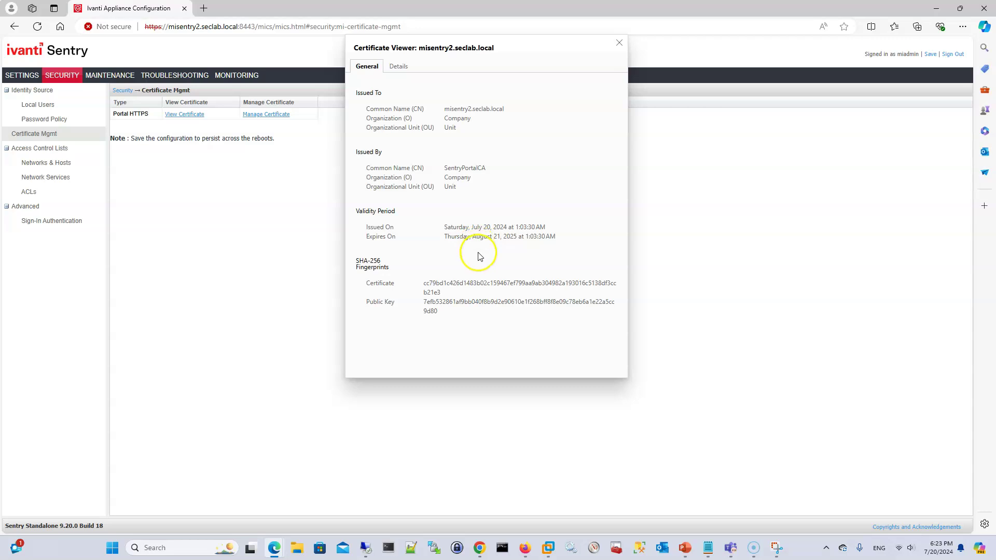
{"action": "left_click_drag", "start_coordinate": [444, 168], "coordinate": [489, 173]}
{"action": "left_click", "coordinate": [619, 43]}
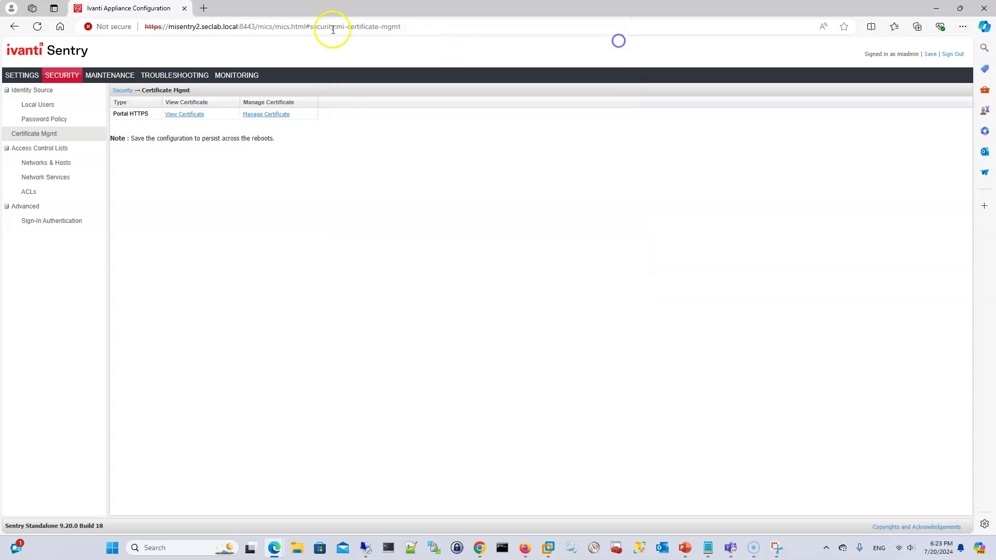
Acknowledge the expired session and sign in to the Sentry System Manager again as miadmin with the account password
{"action": "left_click", "coordinate": [32, 103]}
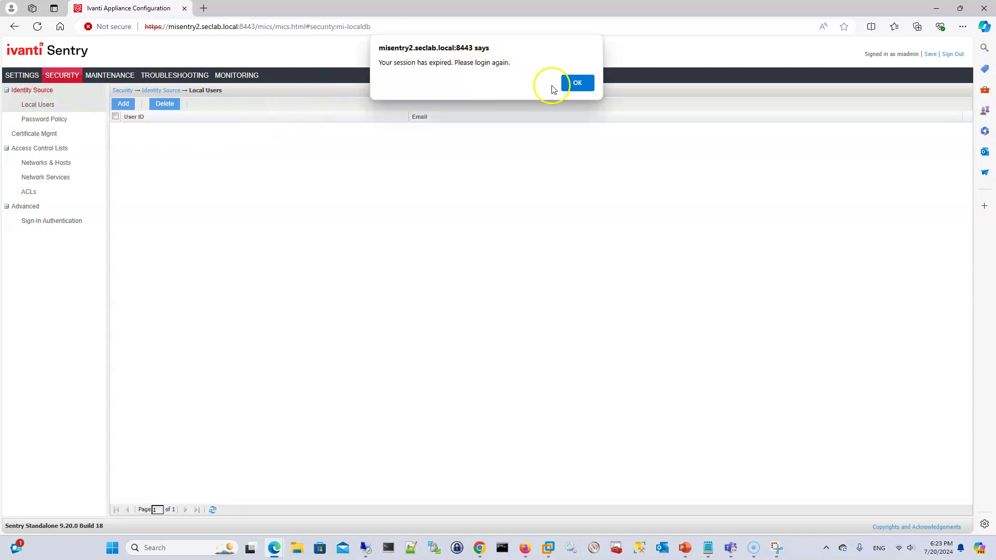
{"action": "left_click", "coordinate": [571, 86]}
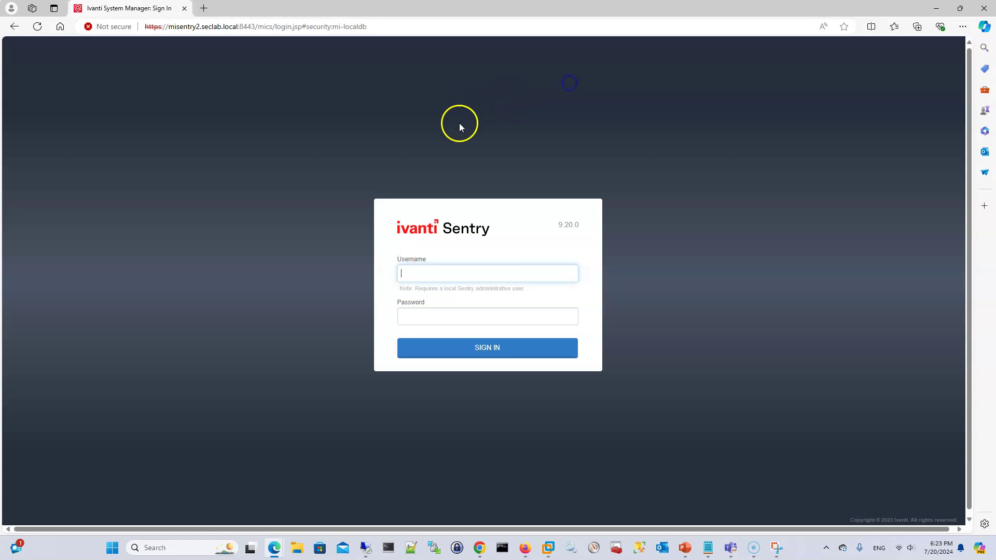
{"action": "type", "text": "miadmin"}
{"action": "key", "text": "Tab"}
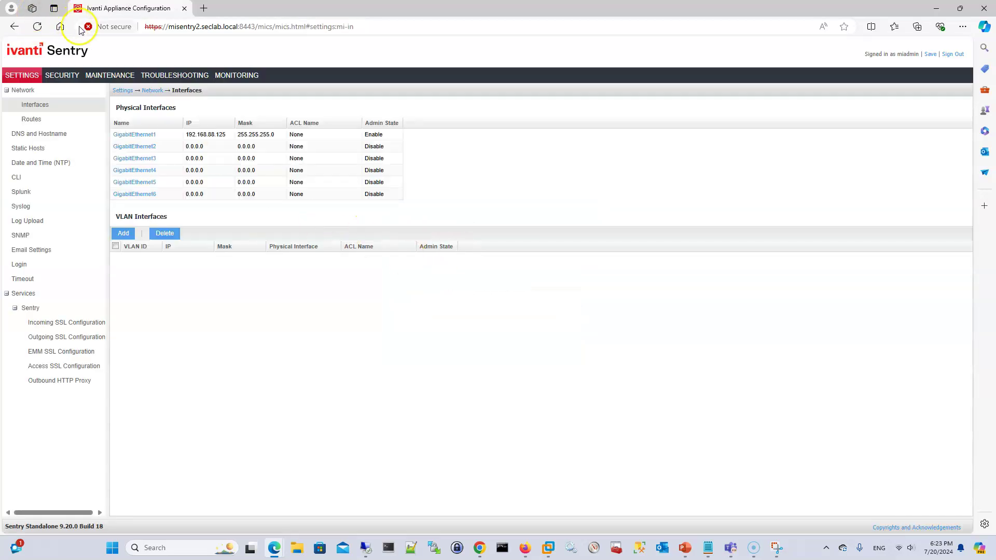
Check the common name and issuer of the site certificate the browser receives after signing in again, and close the viewer
{"action": "left_click", "coordinate": [87, 27]}
{"action": "left_click", "coordinate": [240, 70]}
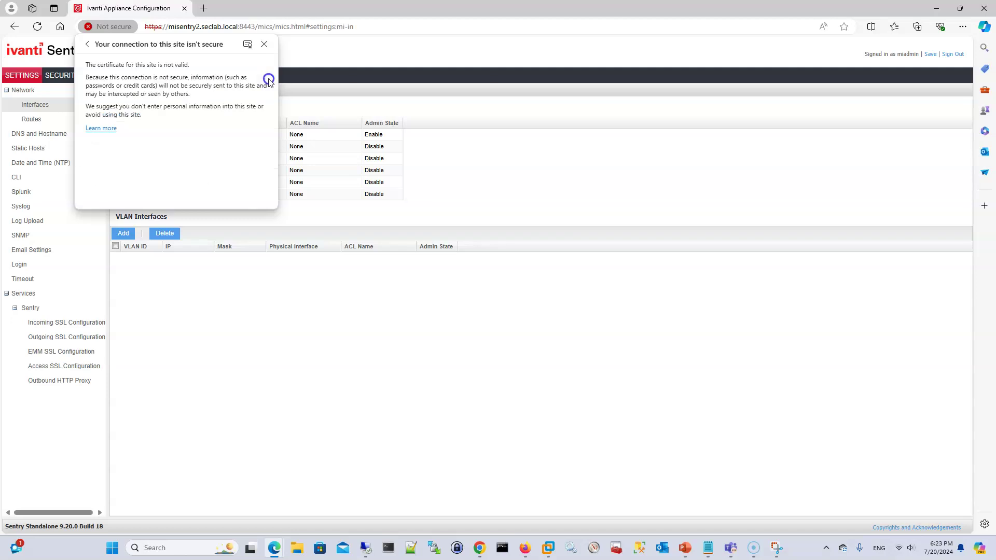
{"action": "left_click", "coordinate": [247, 44]}
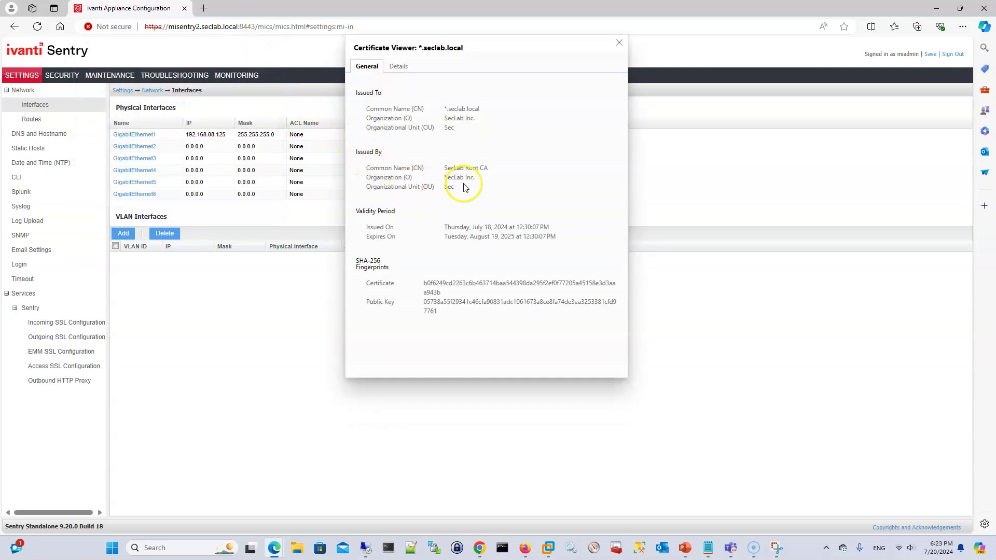
{"action": "left_click_drag", "start_coordinate": [446, 164], "coordinate": [485, 177]}
{"action": "left_click", "coordinate": [502, 165]}
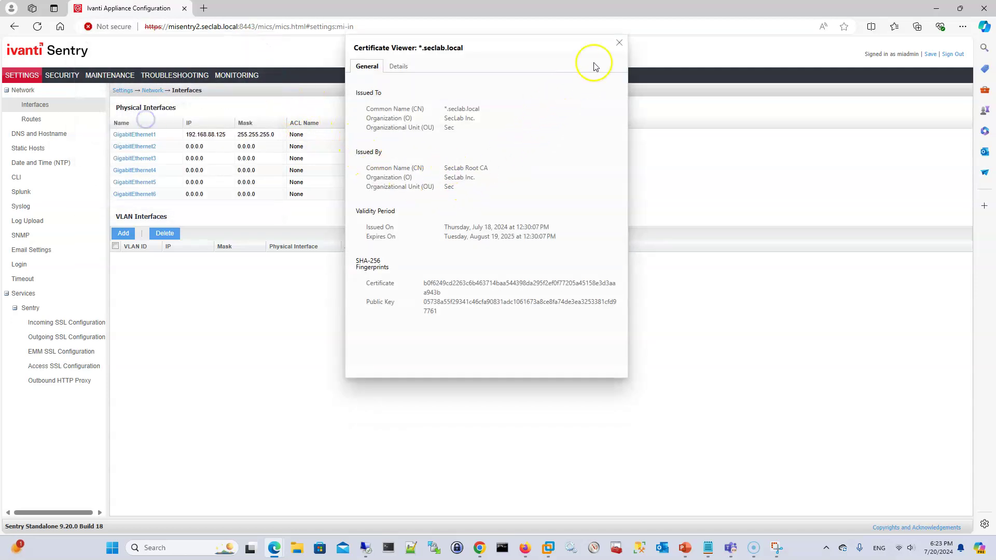
{"action": "left_click_drag", "start_coordinate": [481, 110], "coordinate": [452, 110]}
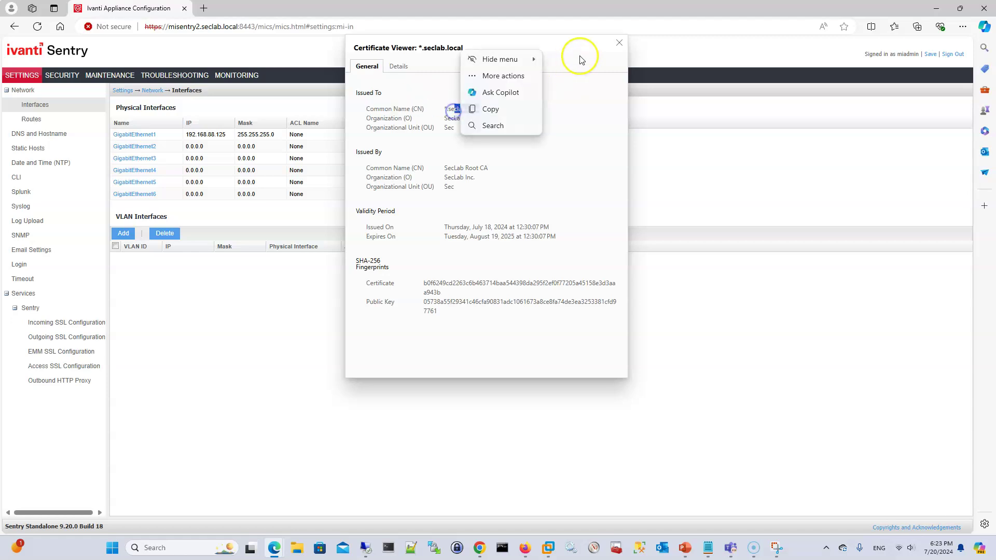
{"action": "left_click", "coordinate": [618, 43]}
Check the newest entries in the Sentry's alert viewer, briefly visiting the security settings
{"action": "left_click", "coordinate": [236, 77]}
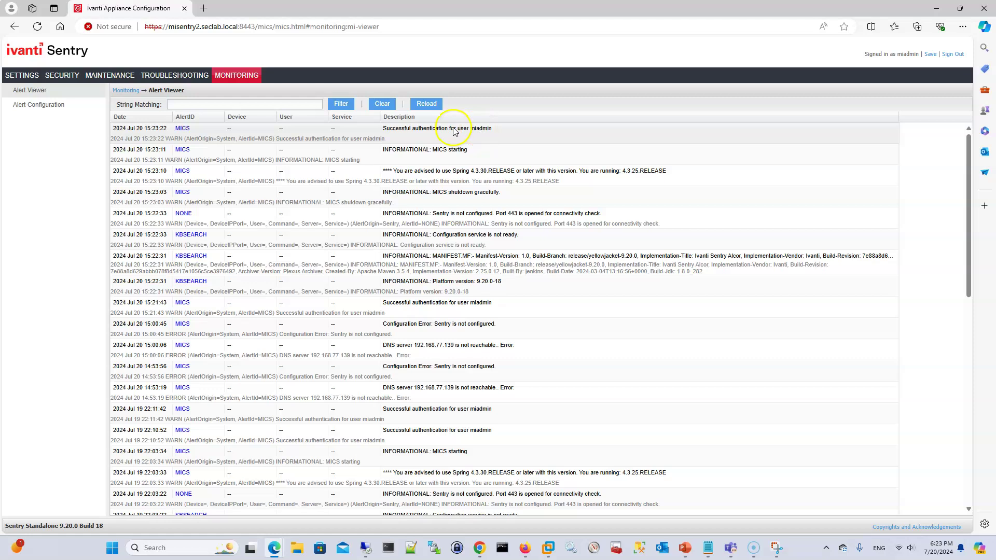
{"action": "left_click", "coordinate": [56, 72]}
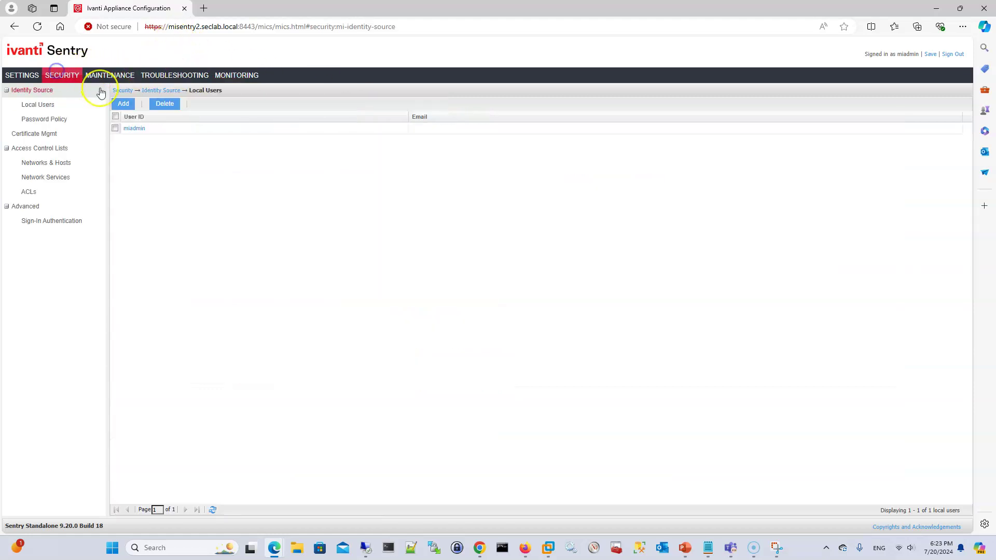
{"action": "left_click", "coordinate": [236, 75]}
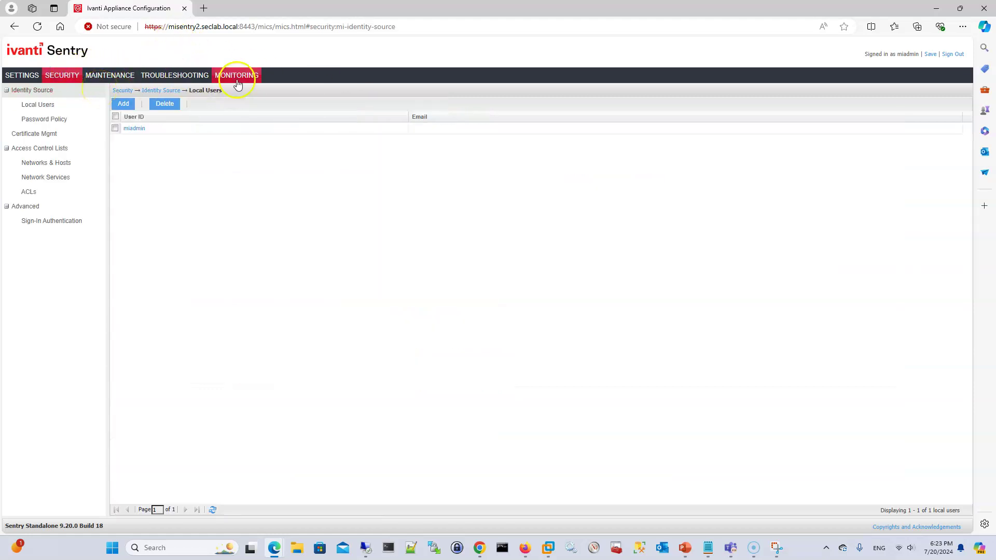
Minimize the Sentry System Manager window and switch to the PowerPoint slide show to read the certificate upload slide
{"action": "left_click", "coordinate": [936, 8]}
{"action": "key", "text": "alt+Tab"}
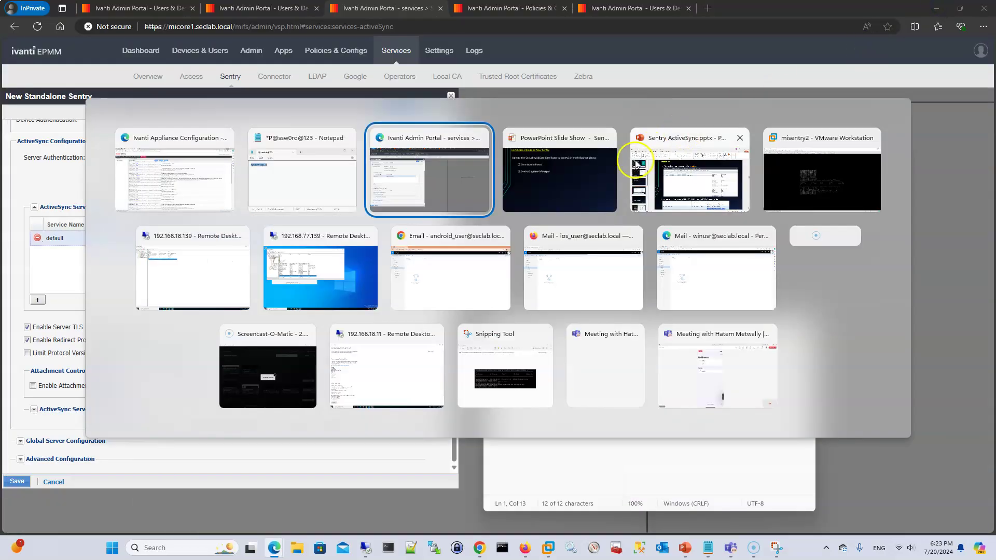
{"action": "left_click", "coordinate": [587, 180]}
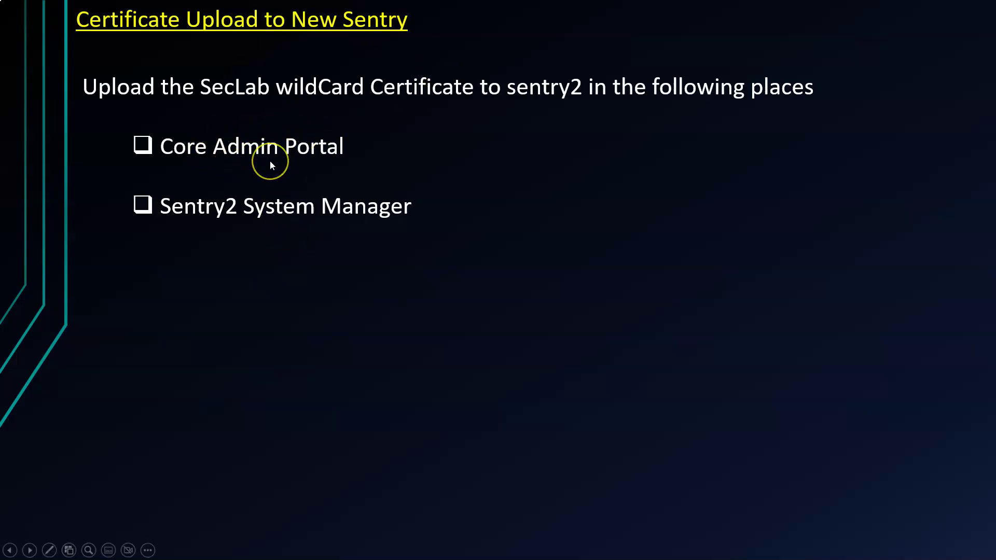
Switch to the Ivanti Core Admin Portal and review the New Standalone Sentry settings for misentry2.seclab.local
{"action": "key", "text": "alt+Tab"}
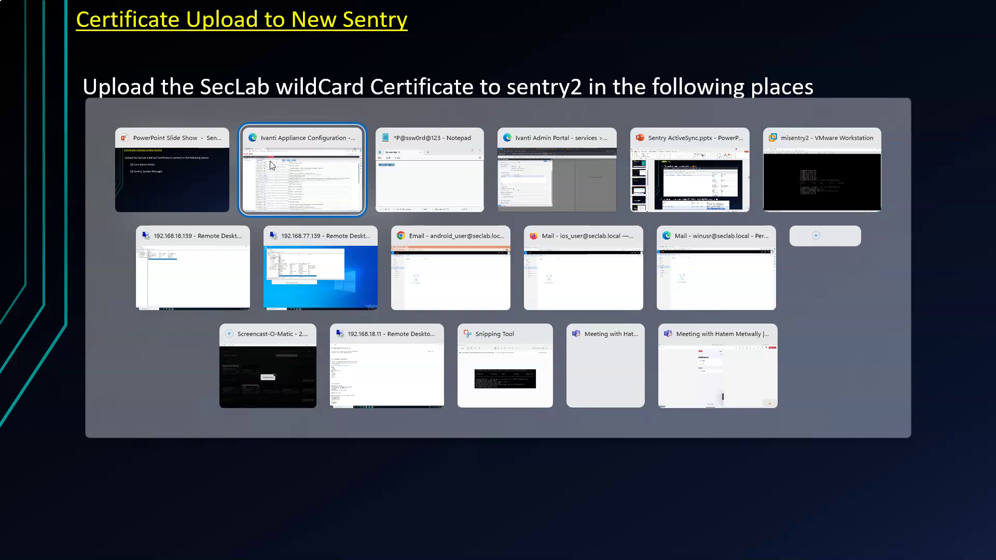
{"action": "key", "text": "alt+Tab"}
{"action": "key", "text": "alt+Tab"}
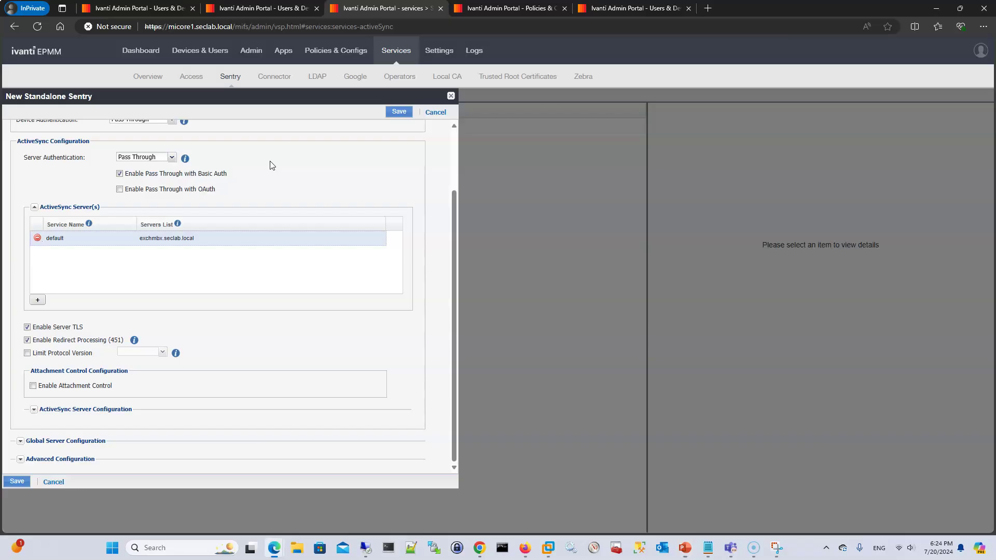
{"action": "key", "text": "alt+Tab"}
{"action": "key", "text": "alt+Tab"}
{"action": "scroll", "coordinate": [159, 310], "scroll_direction": "up", "scroll_amount": 3}
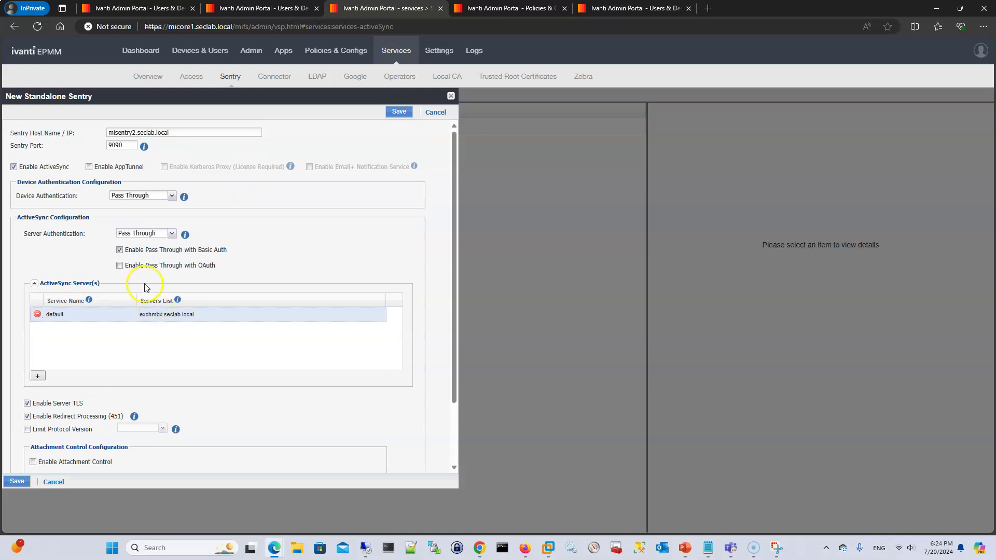
{"action": "scroll", "coordinate": [145, 288], "scroll_direction": "down", "scroll_amount": 3}
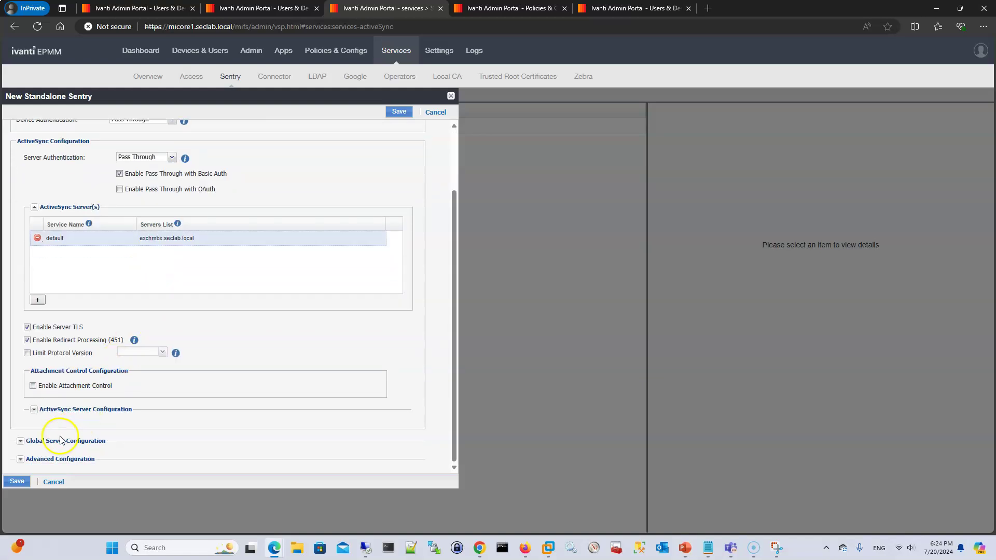
Save the new Standalone Sentry configuration for misentry2.seclab.local and display that entry's details in the Sentry list
{"action": "left_click", "coordinate": [16, 482]}
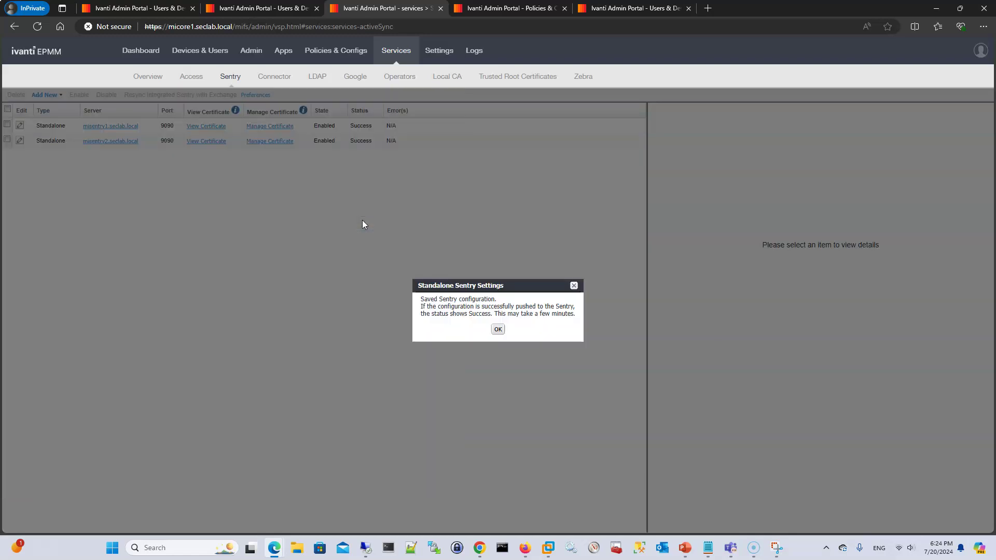
{"action": "left_click", "coordinate": [501, 329]}
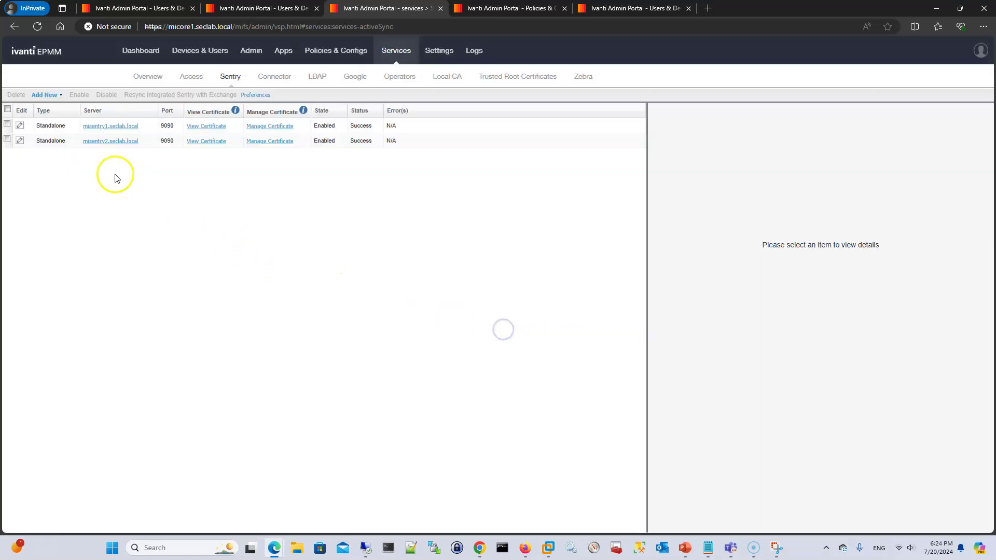
{"action": "left_click", "coordinate": [423, 139]}
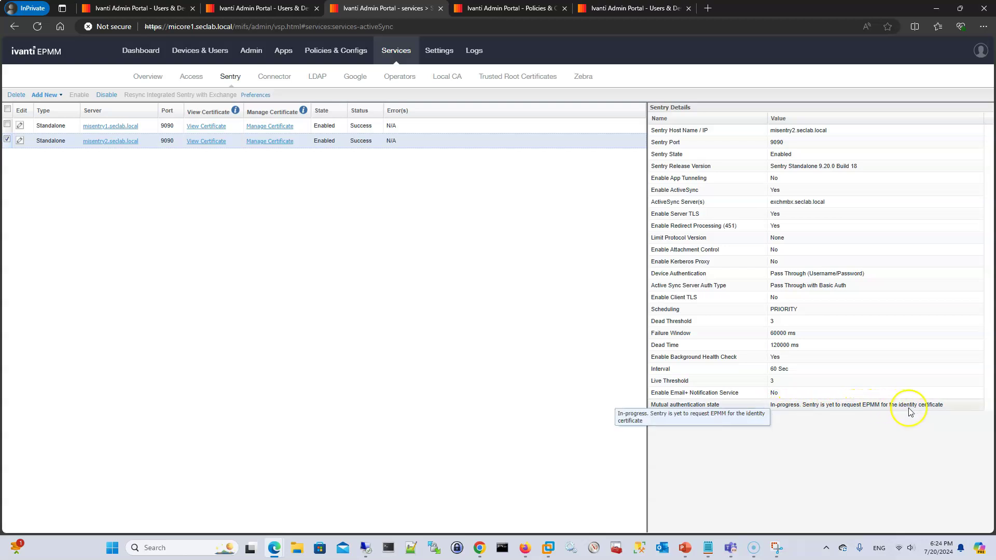
Switch to the PowerPoint slide show to read the Validation slides on the mutual authentication state, and return to the Core Admin Portal
{"action": "key", "text": "alt+Tab"}
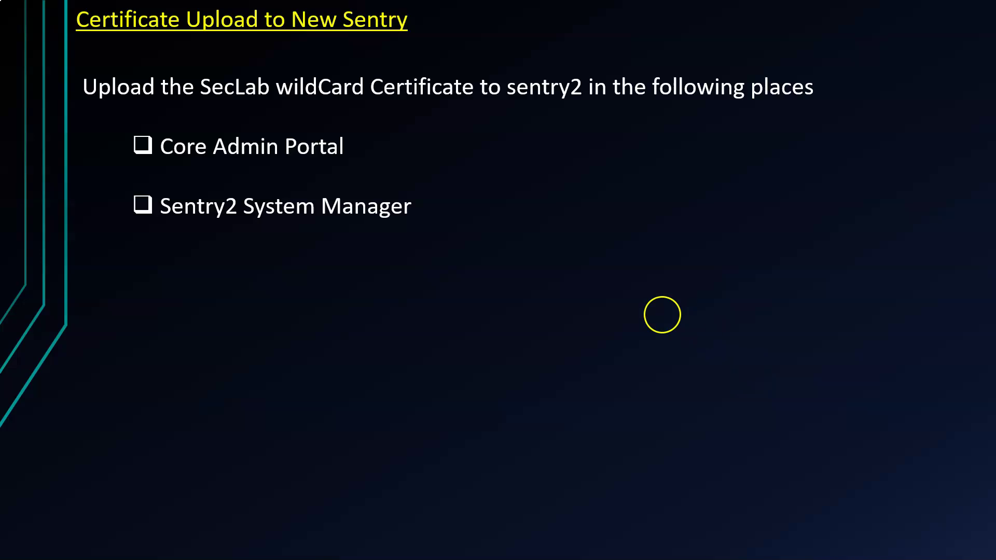
{"action": "key", "text": "Left"}
{"action": "key", "text": "Right"}
{"action": "key", "text": "Right"}
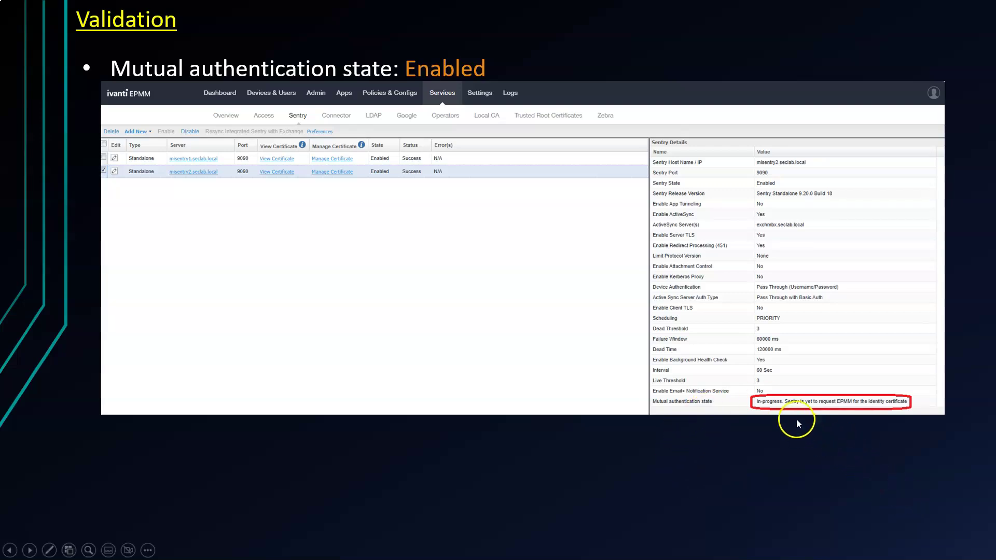
{"action": "key", "text": "Right"}
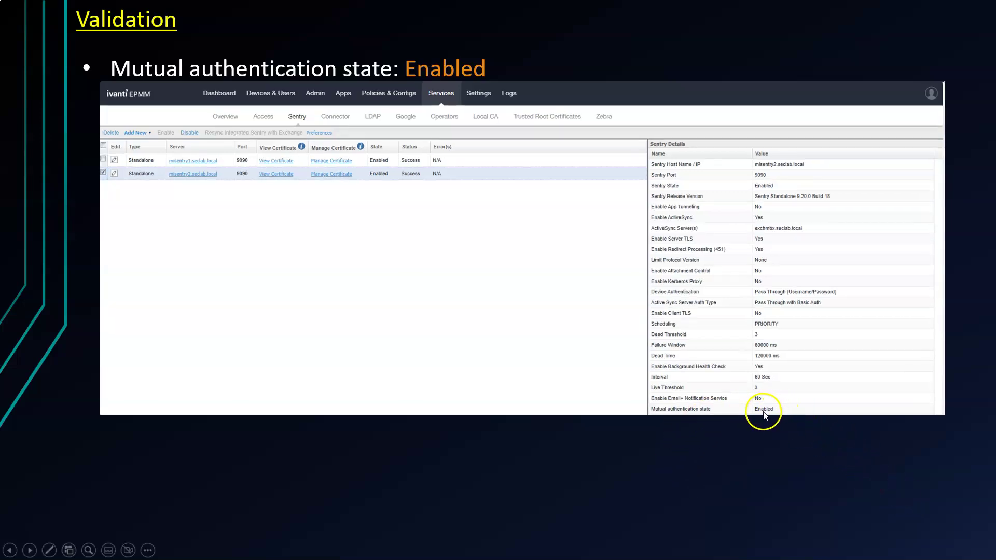
{"action": "key", "text": "alt+Tab"}
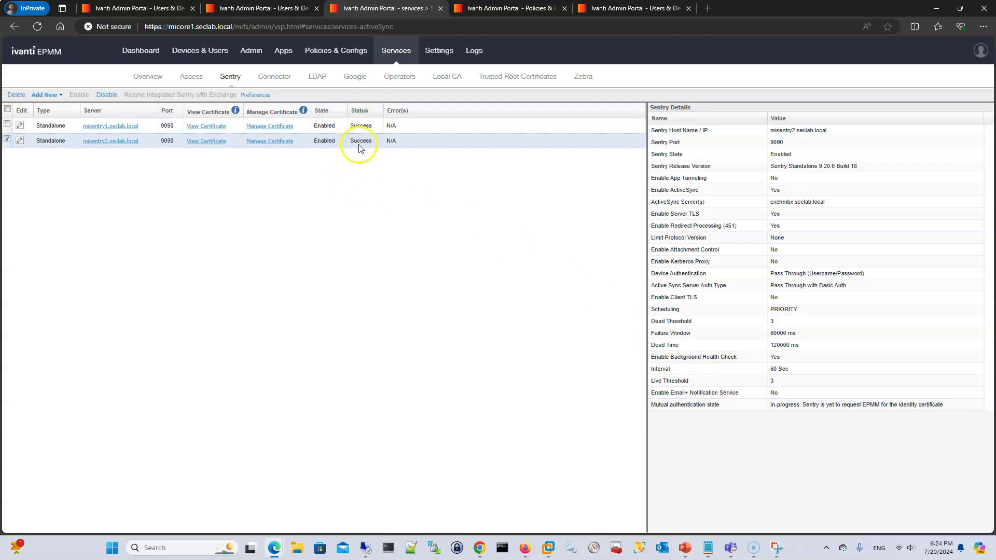
Reload the Sentry page and reselect misentry2.seclab.local to check its mutual authentication state, comparing it with misentry1.seclab.local
{"action": "left_click", "coordinate": [409, 129]}
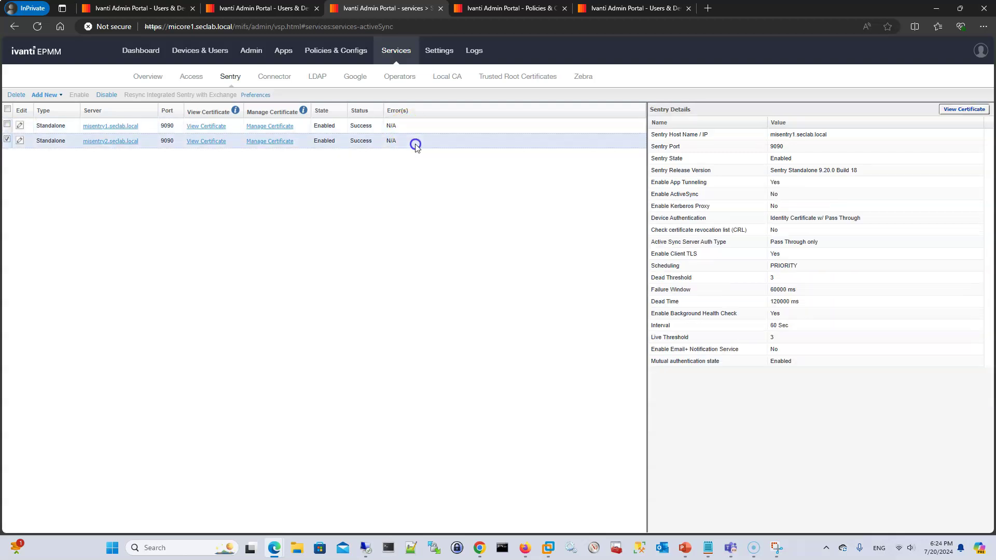
{"action": "left_click", "coordinate": [413, 142]}
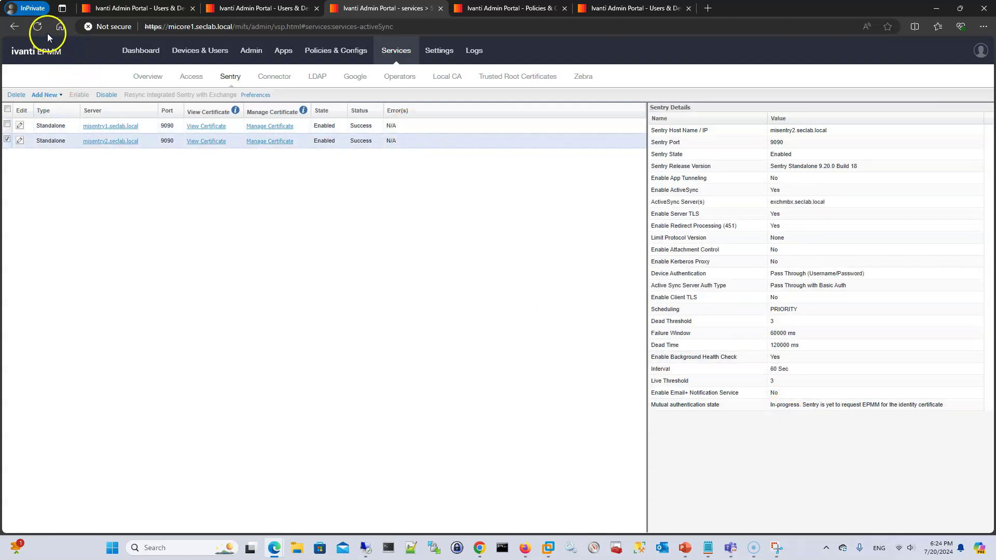
{"action": "key", "text": "F5"}
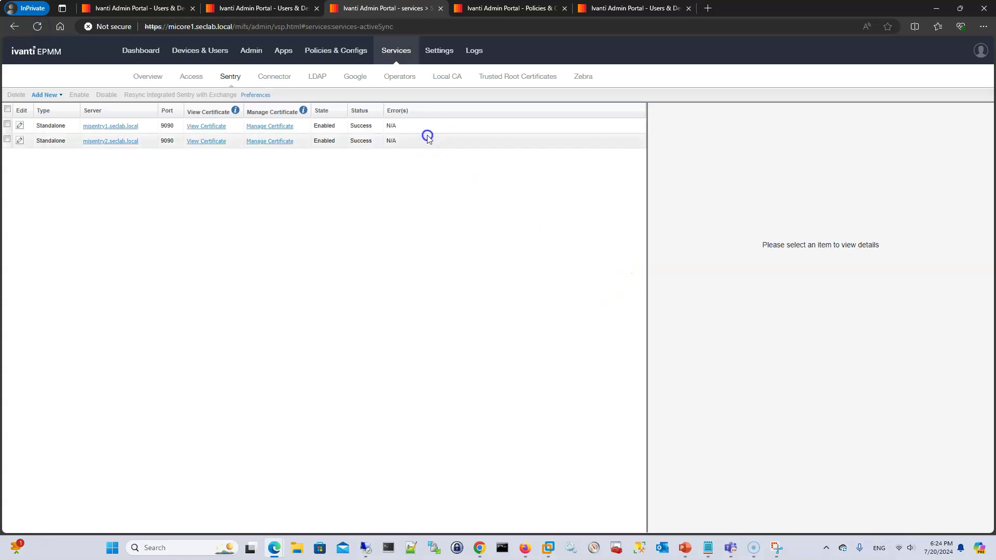
{"action": "left_click", "coordinate": [426, 139]}
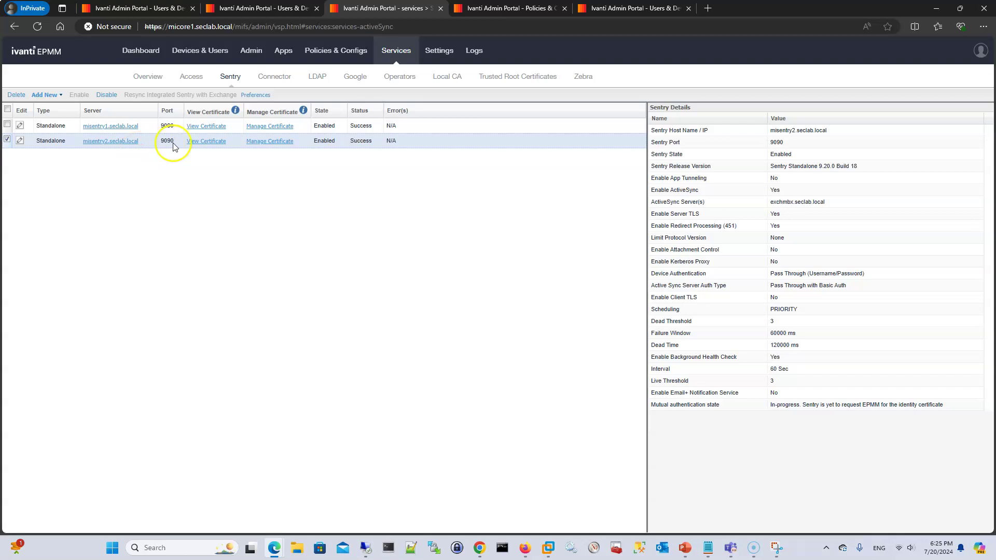
{"action": "left_click", "coordinate": [450, 130]}
{"action": "left_click", "coordinate": [438, 143]}
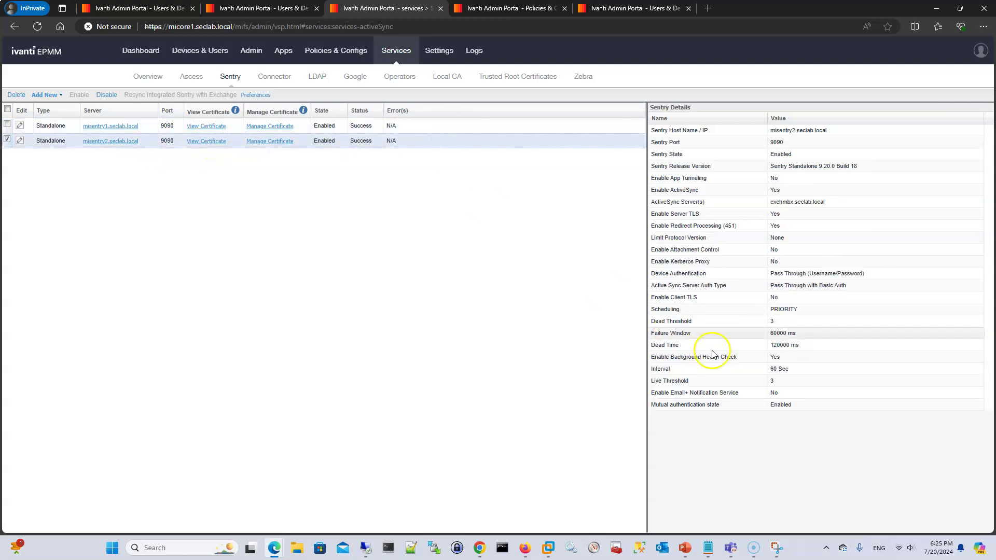
{"action": "double_click", "coordinate": [783, 406]}
{"action": "left_click", "coordinate": [32, 30]}
{"action": "left_click", "coordinate": [401, 141]}
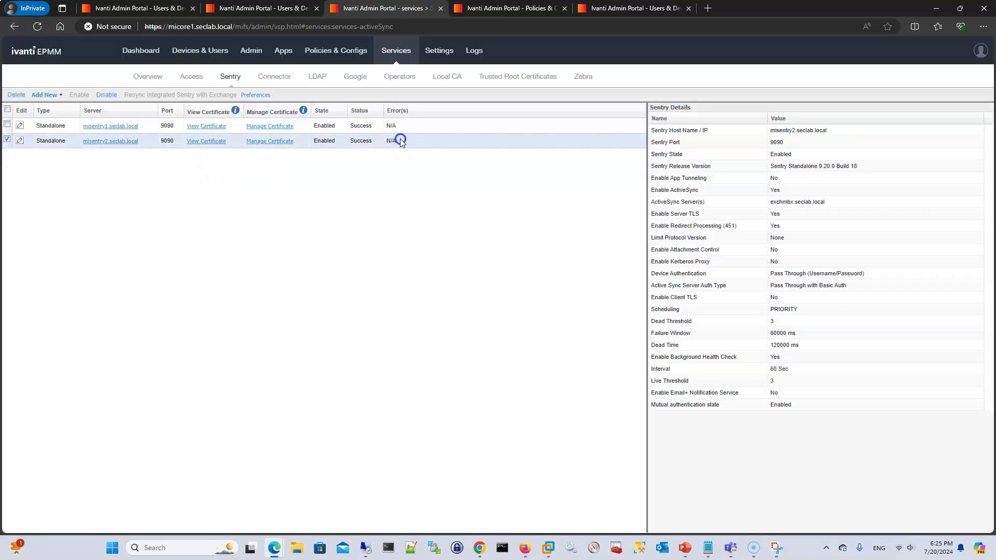
Check the issuer and subject of the current and CA certificates for misentry2.seclab.local, and close the certificate view
{"action": "left_click", "coordinate": [204, 148]}
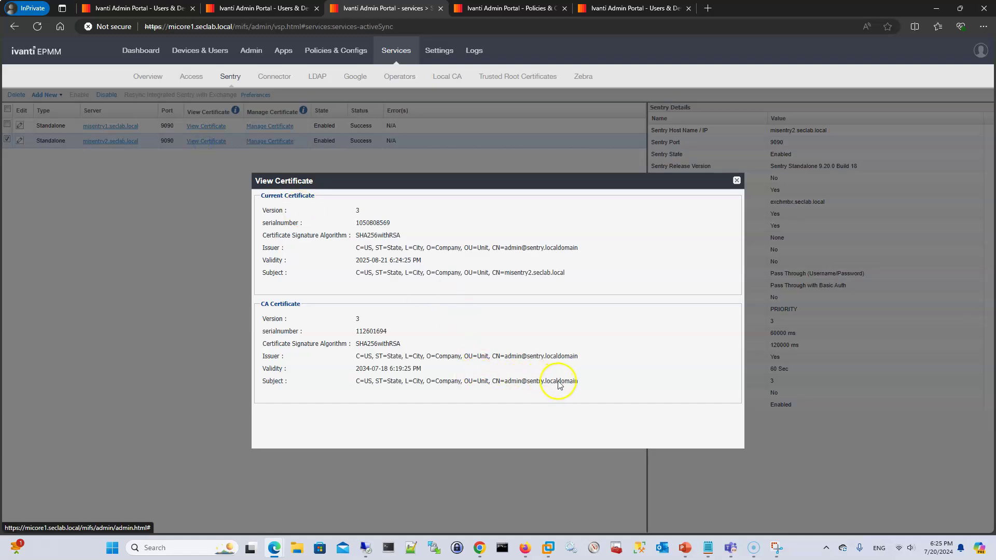
{"action": "left_click_drag", "start_coordinate": [567, 379], "coordinate": [412, 273]}
{"action": "left_click", "coordinate": [737, 181]}
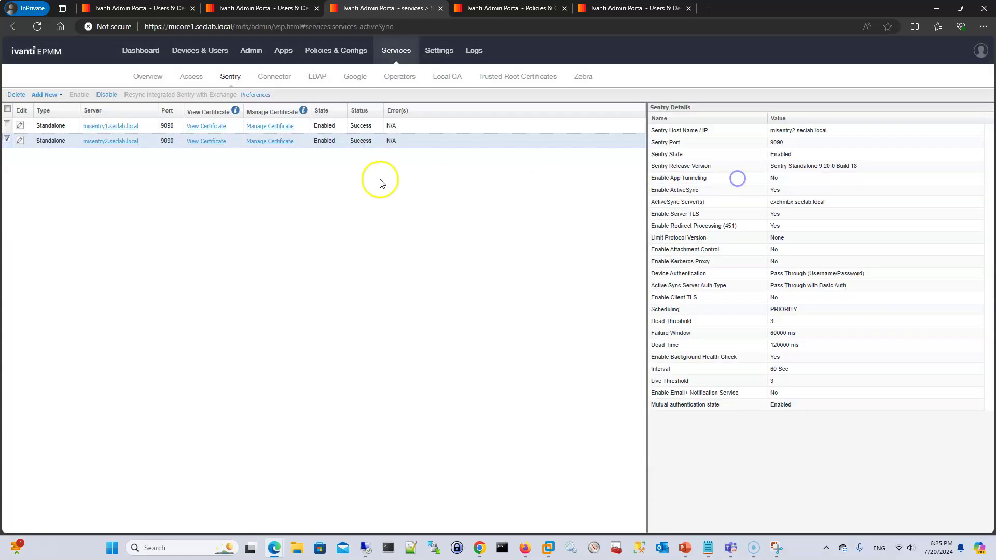
Open certificate management for misentry2.seclab.local and add two more file rows to the certificate upload
{"action": "left_click", "coordinate": [267, 143]}
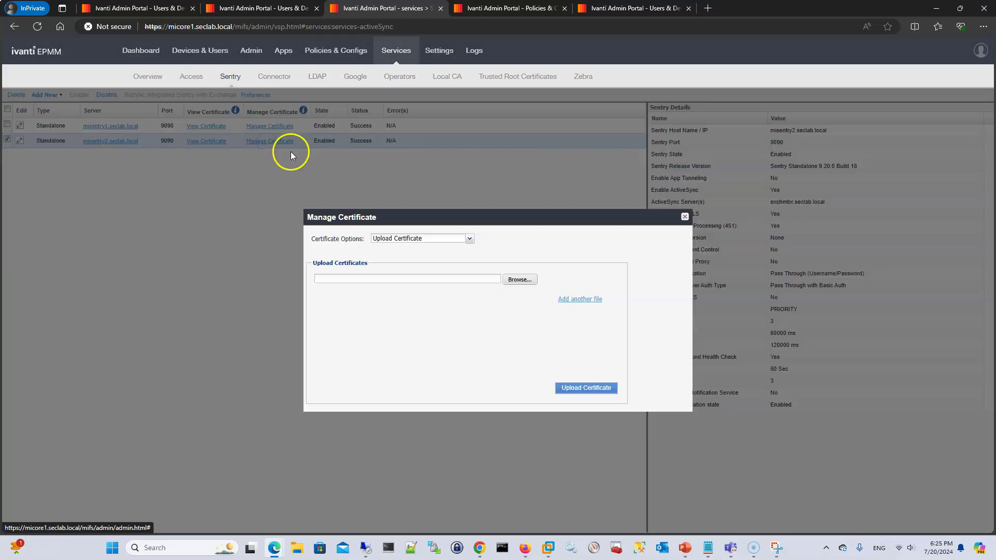
{"action": "left_click", "coordinate": [514, 281]}
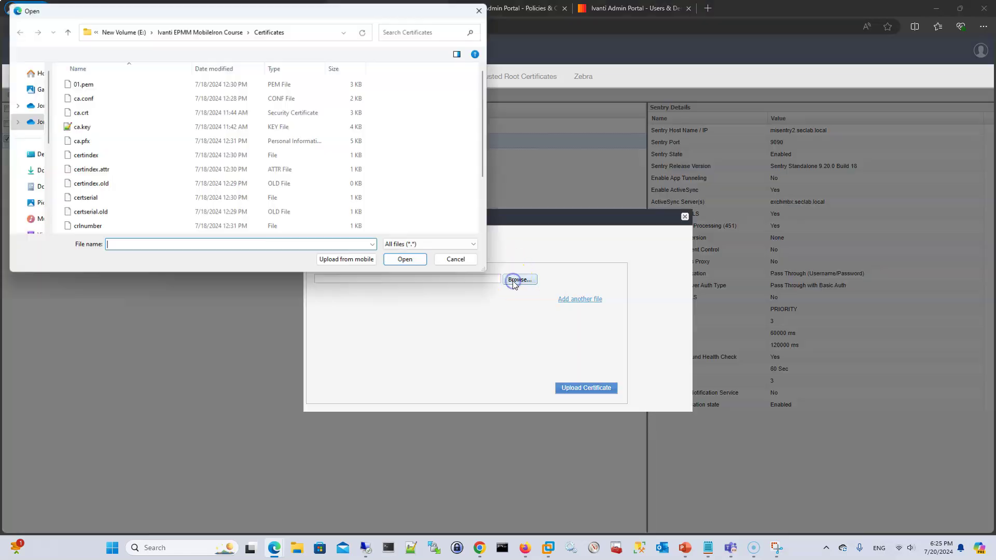
{"action": "left_click", "coordinate": [460, 263]}
{"action": "left_click", "coordinate": [580, 300]}
{"action": "left_click", "coordinate": [580, 318]}
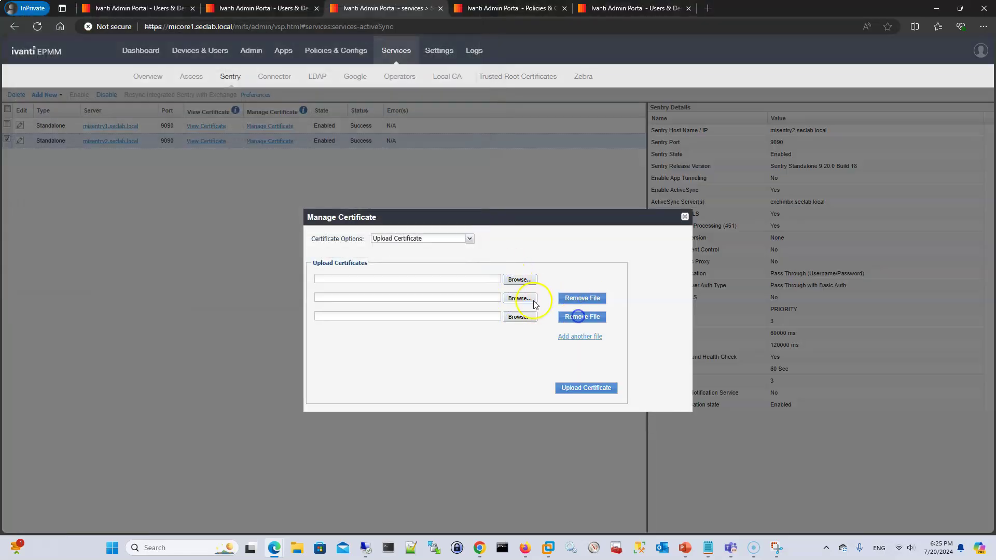
Upload seclab.key, seclab.crt and ca.crt from the Certificates folder as the certificate for misentry2.seclab.local, and acknowledge the message
{"action": "left_click", "coordinate": [520, 280]}
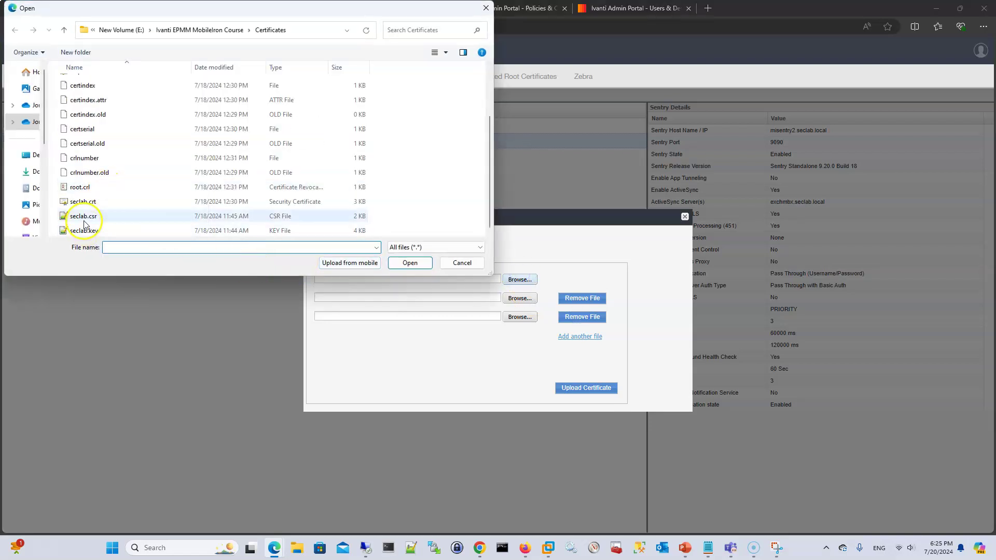
{"action": "double_click", "coordinate": [91, 228]}
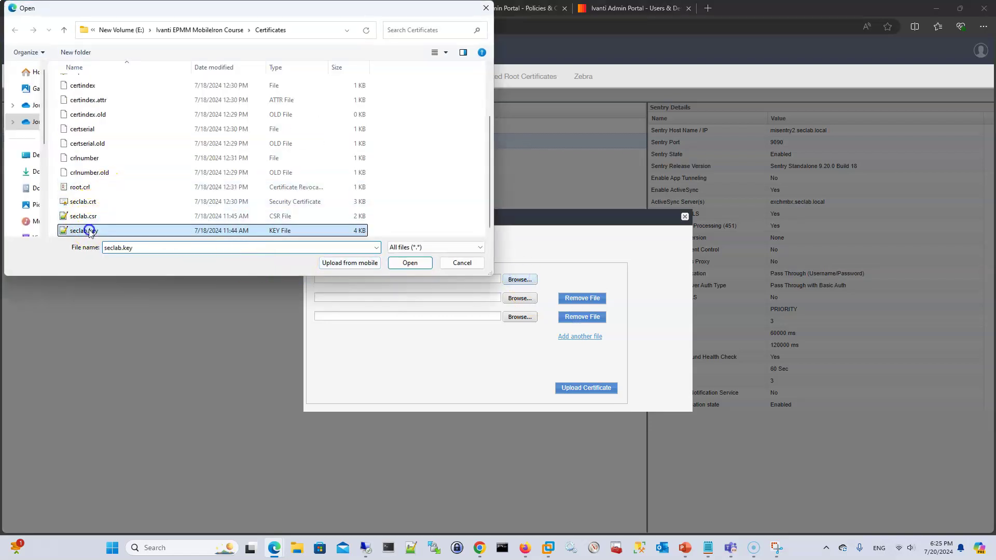
{"action": "left_click", "coordinate": [530, 297]}
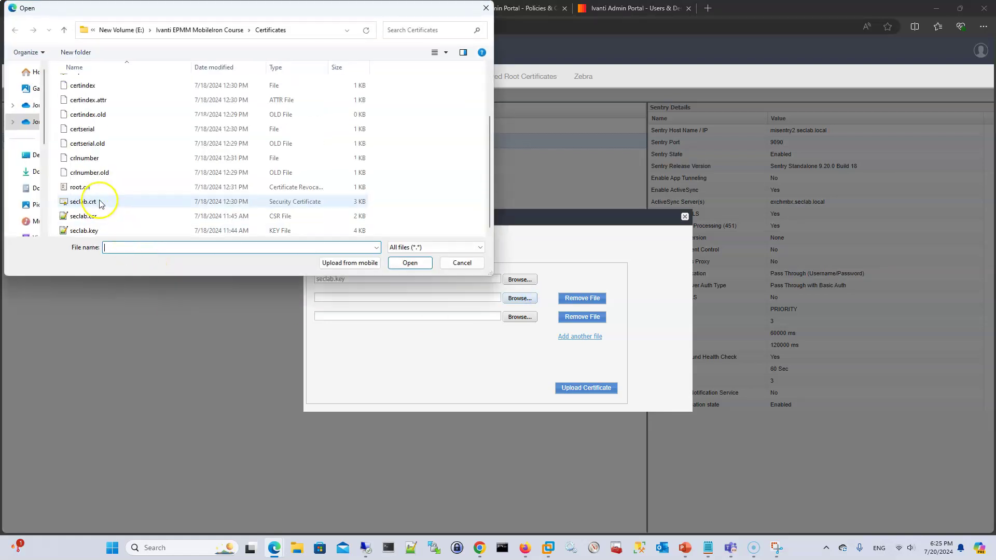
{"action": "double_click", "coordinate": [89, 201]}
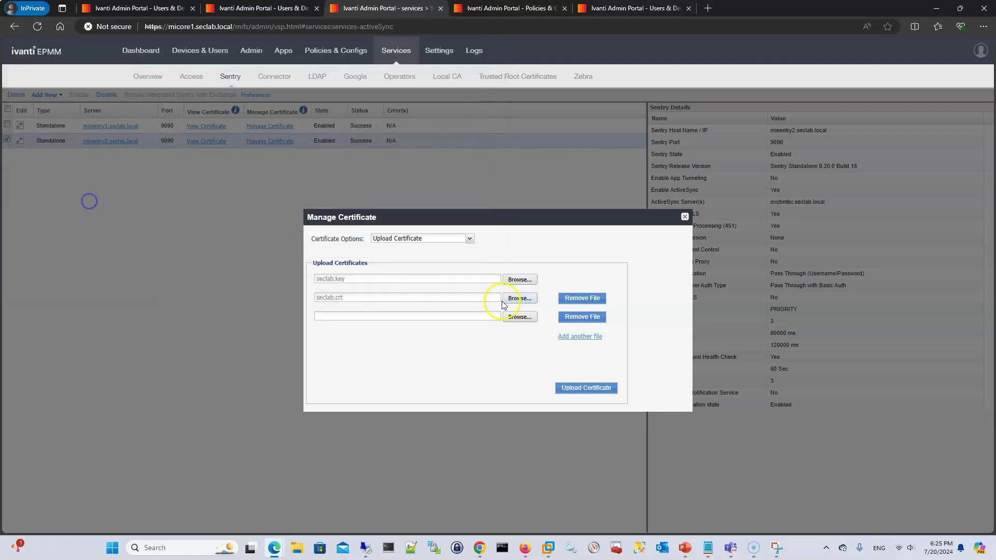
{"action": "left_click", "coordinate": [520, 316]}
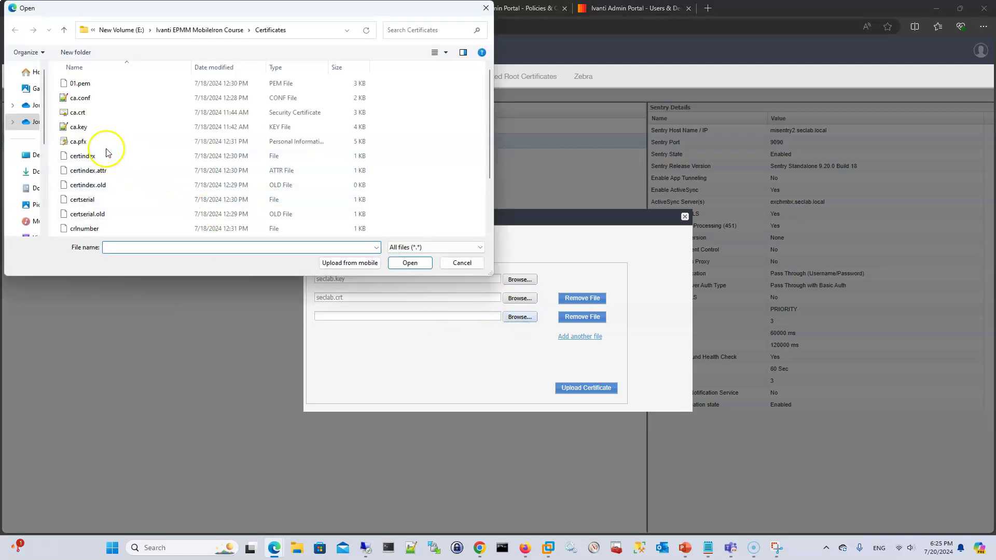
{"action": "double_click", "coordinate": [85, 120]}
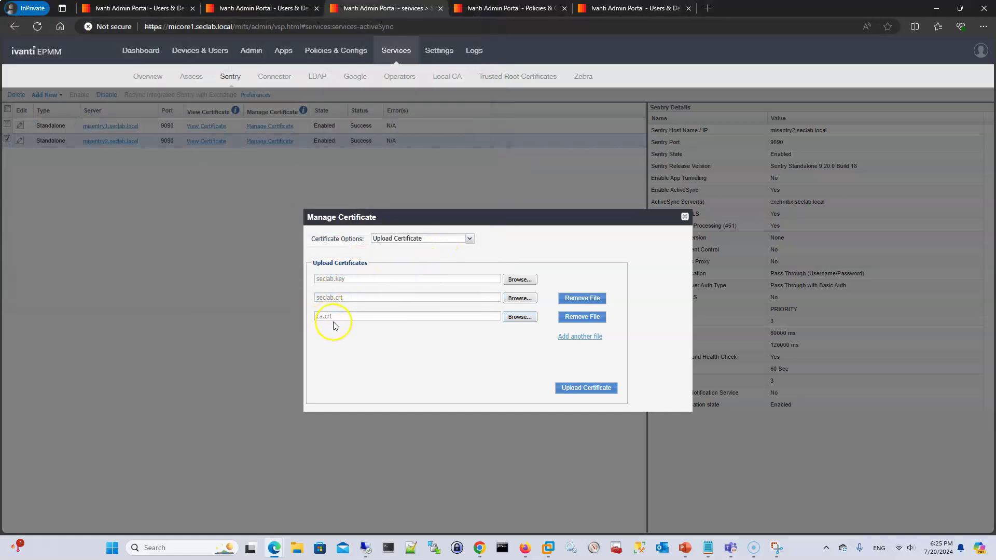
{"action": "left_click", "coordinate": [586, 388]}
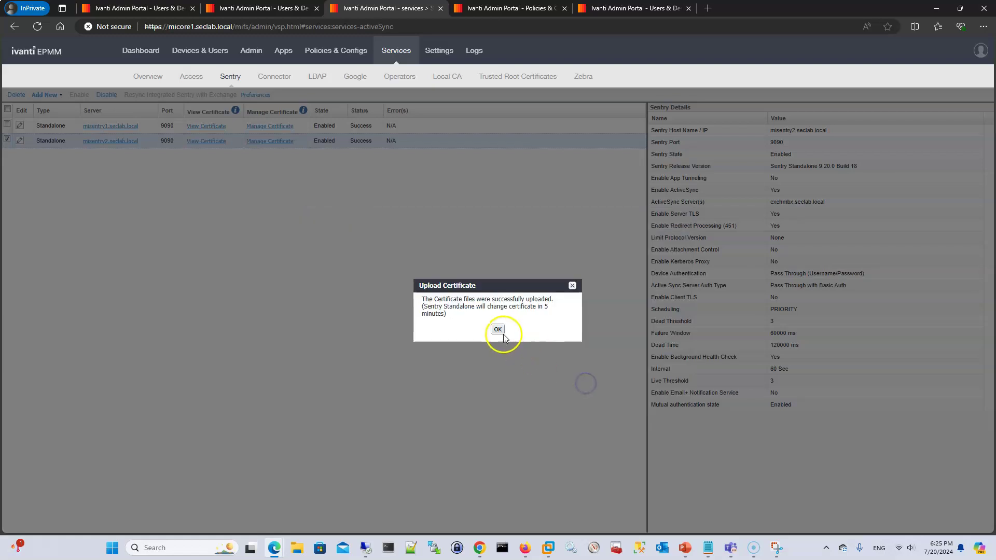
{"action": "left_click", "coordinate": [497, 330]}
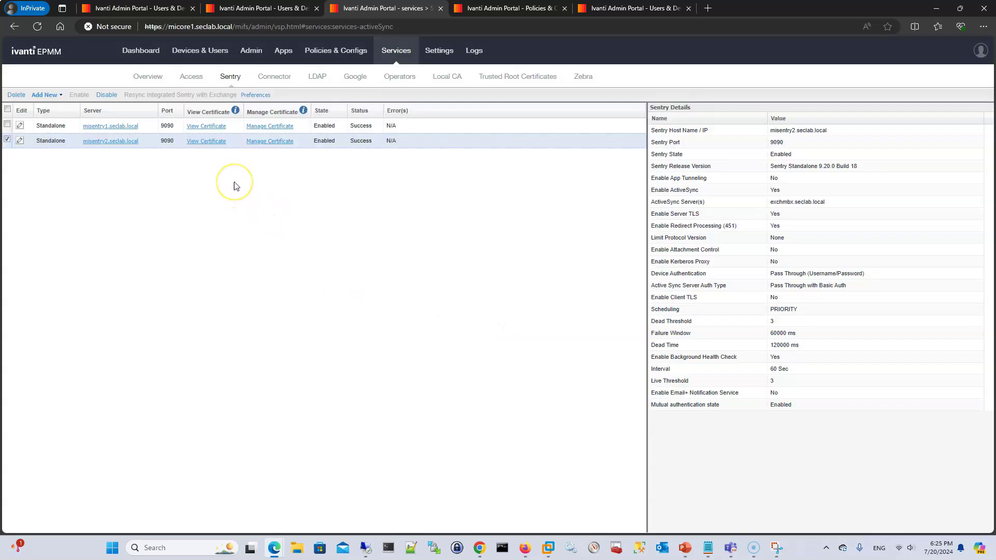
Switch to the Sentry System Manager, reload the alert viewer and examine the newest restart and initialization entries
{"action": "key", "text": "alt+Tab"}
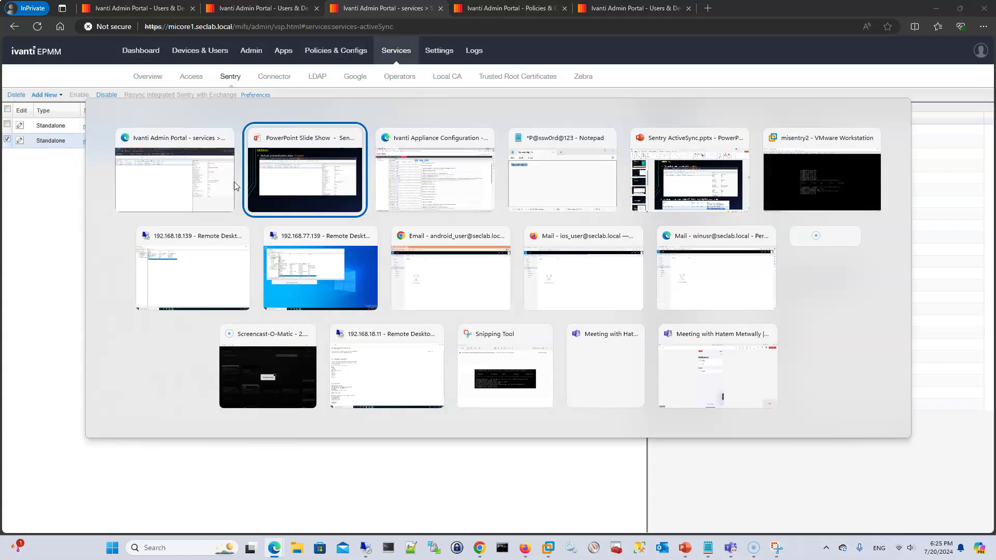
{"action": "key", "text": "alt+Tab"}
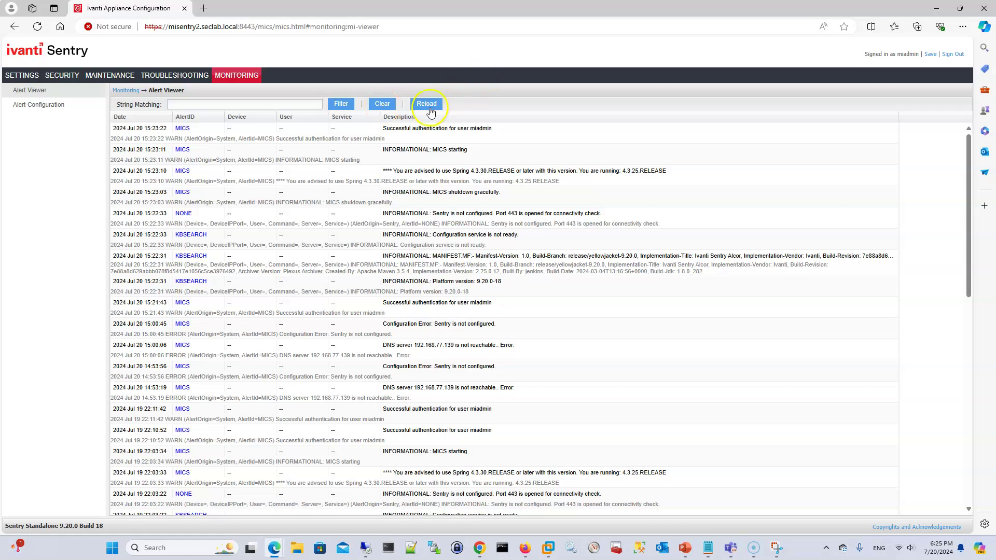
{"action": "left_click", "coordinate": [426, 104]}
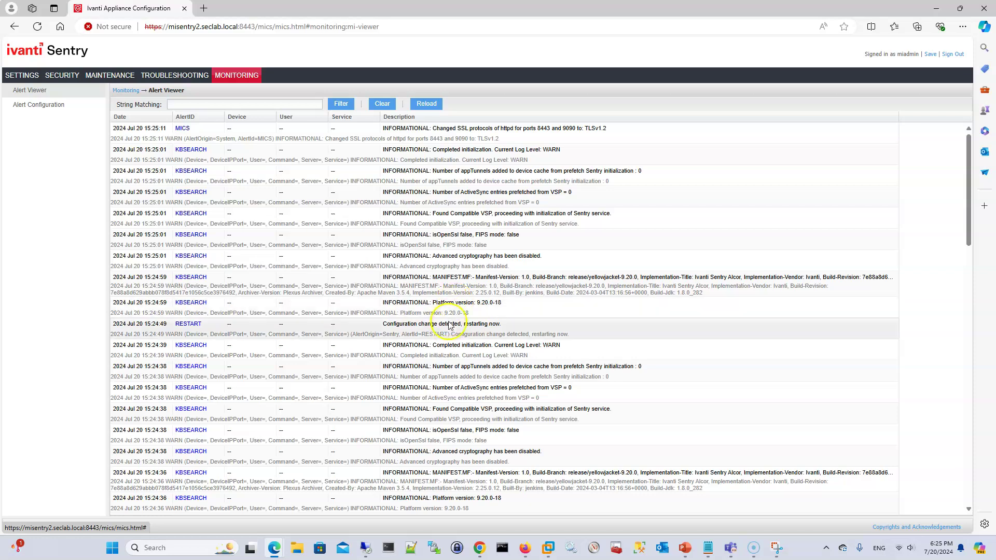
{"action": "left_click", "coordinate": [400, 329]}
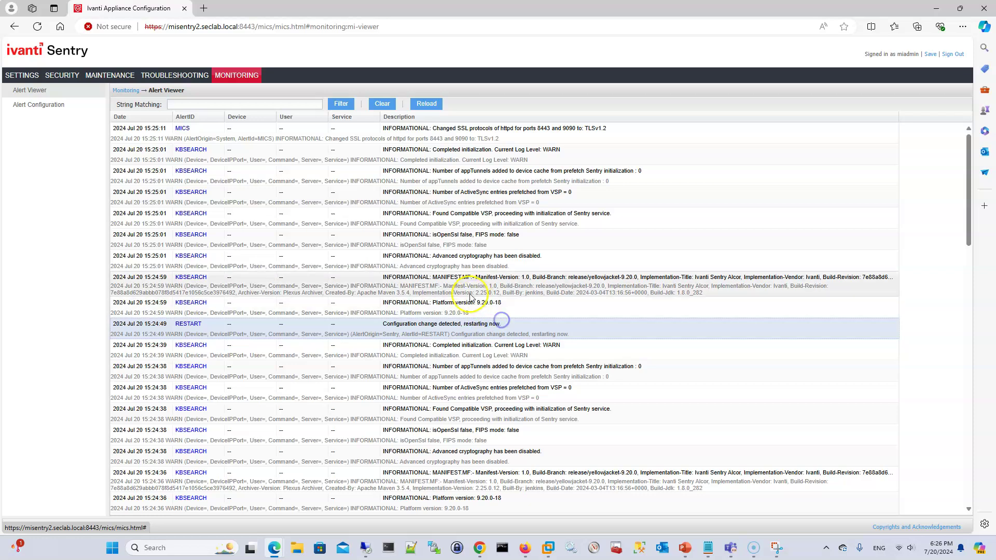
{"action": "left_click", "coordinate": [635, 279]}
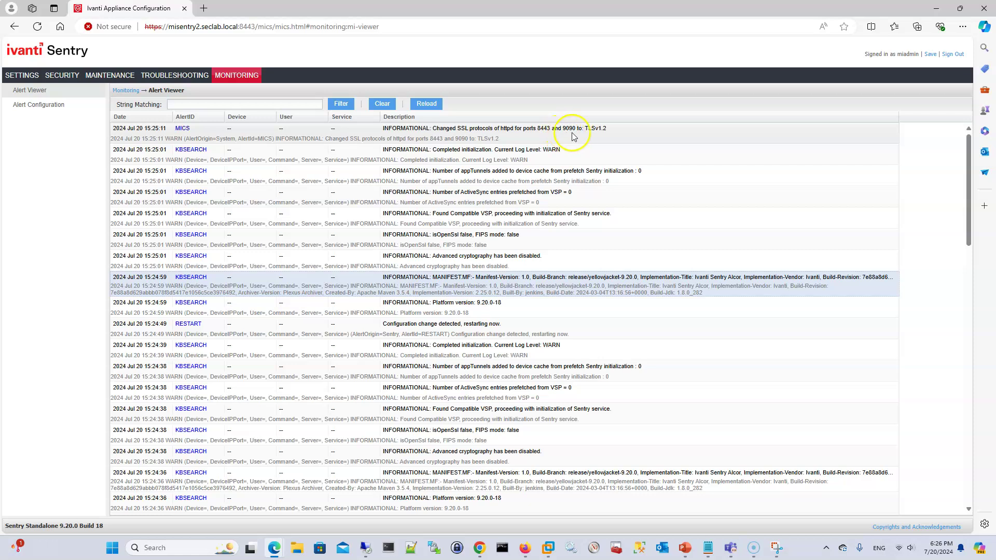
{"action": "left_click", "coordinate": [428, 105]}
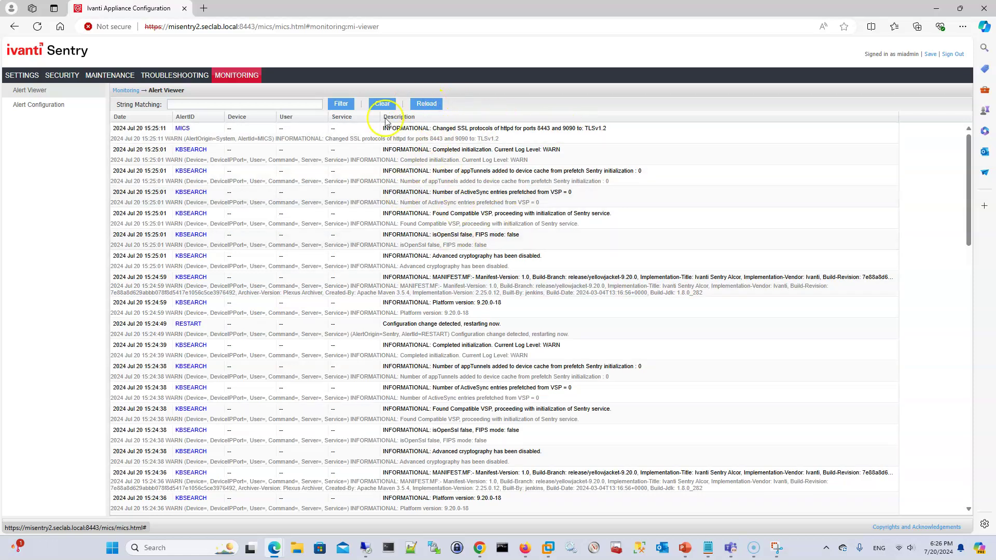
Return to the Core Admin Portal and recheck the issuer and subject of misentry2.seclab.local's current certificate, closing the view
{"action": "key", "text": "alt+Tab"}
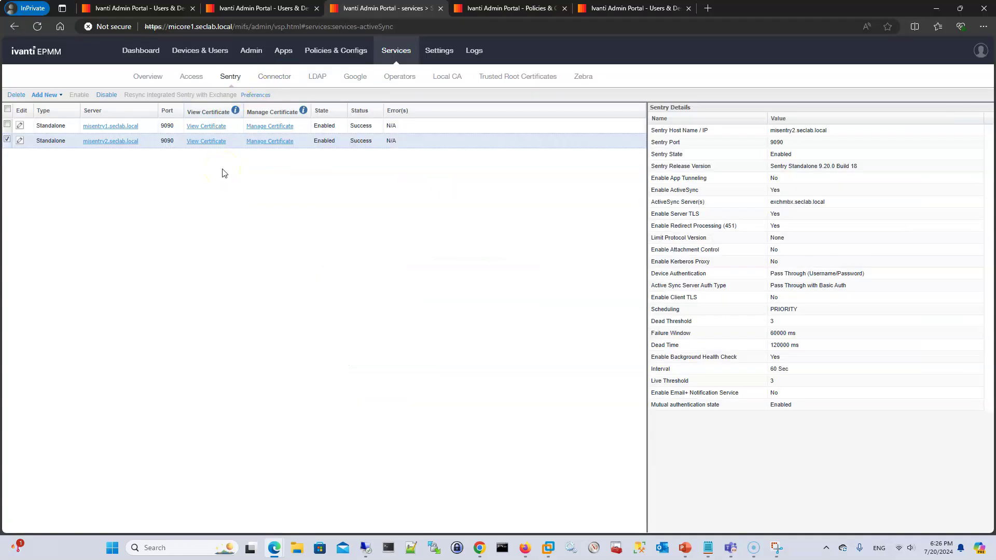
{"action": "left_click", "coordinate": [218, 148]}
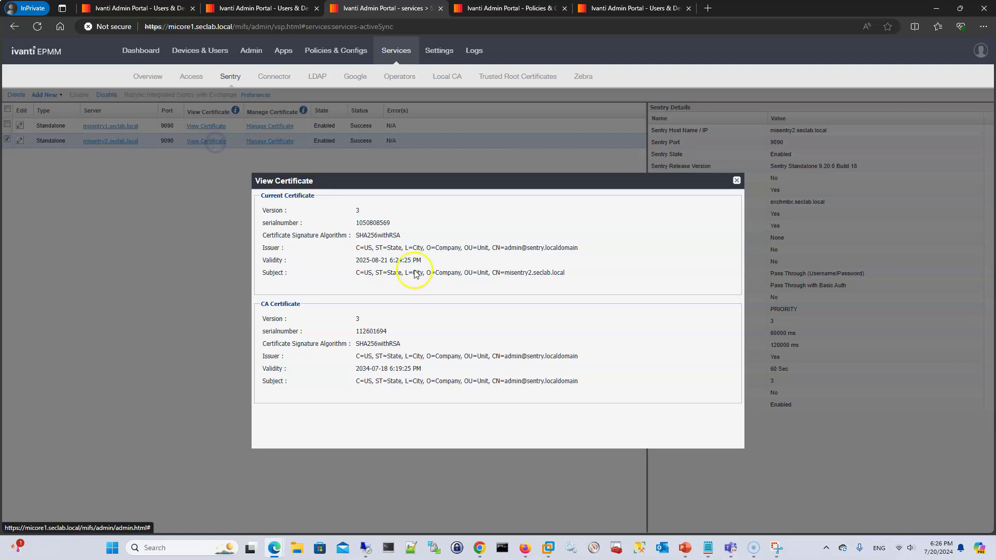
{"action": "left_click", "coordinate": [737, 182]}
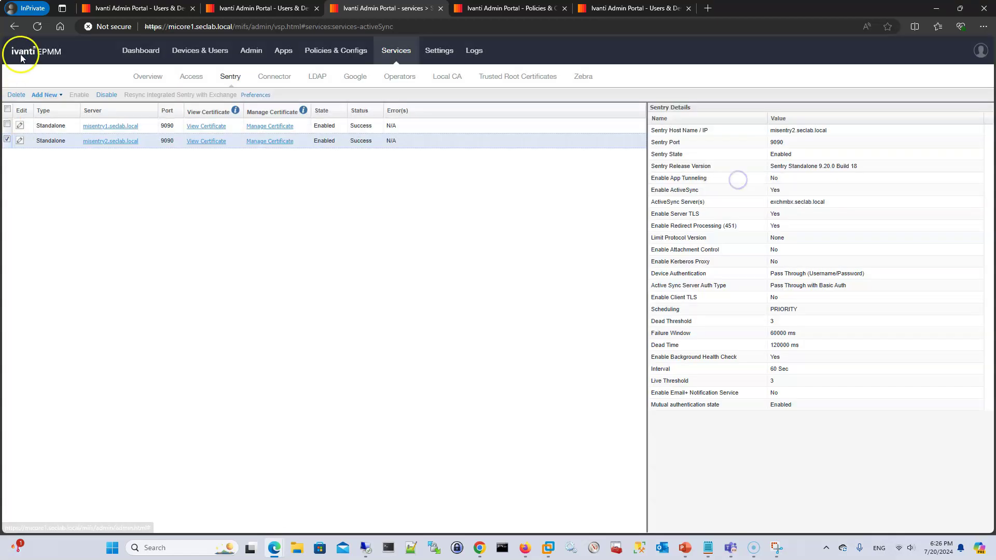
Reload the Sentry list and read the error details for misentry2.seclab.local, closing the error window
{"action": "left_click", "coordinate": [38, 26]}
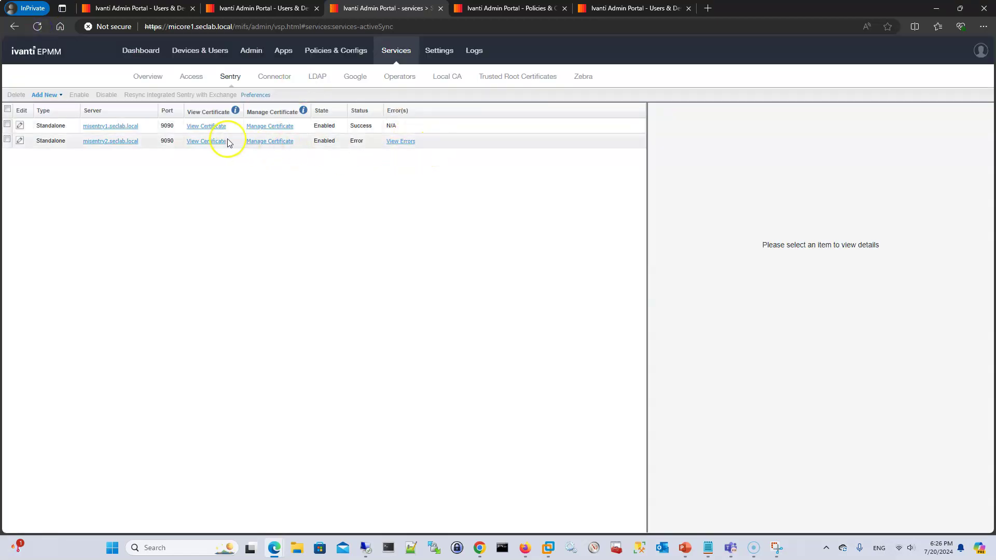
{"action": "left_click", "coordinate": [404, 142]}
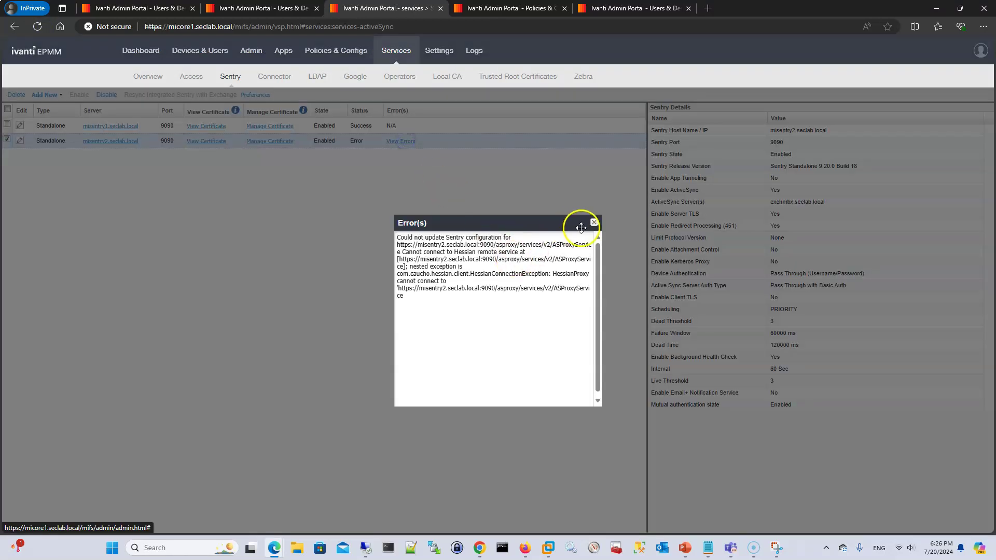
{"action": "left_click", "coordinate": [594, 222]}
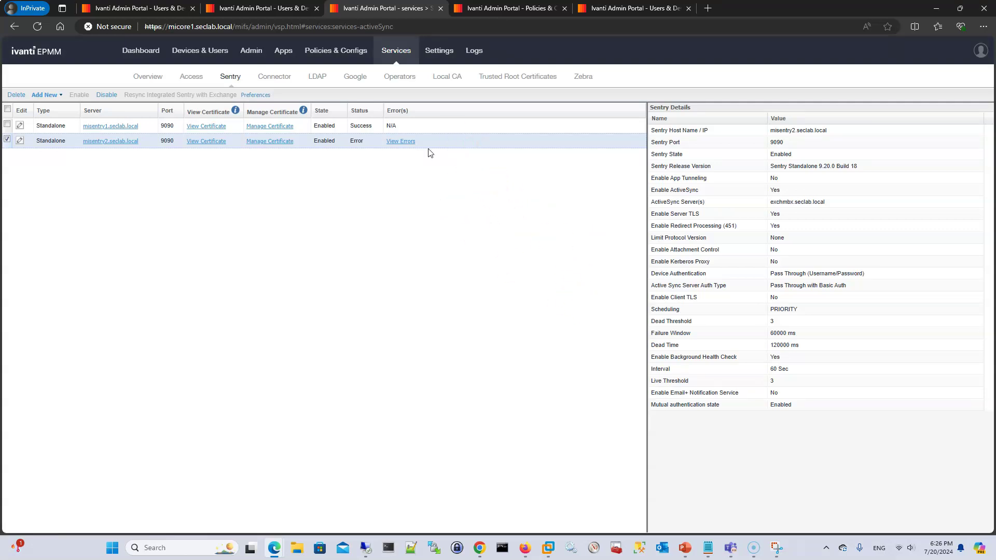
{"action": "left_click", "coordinate": [399, 143]}
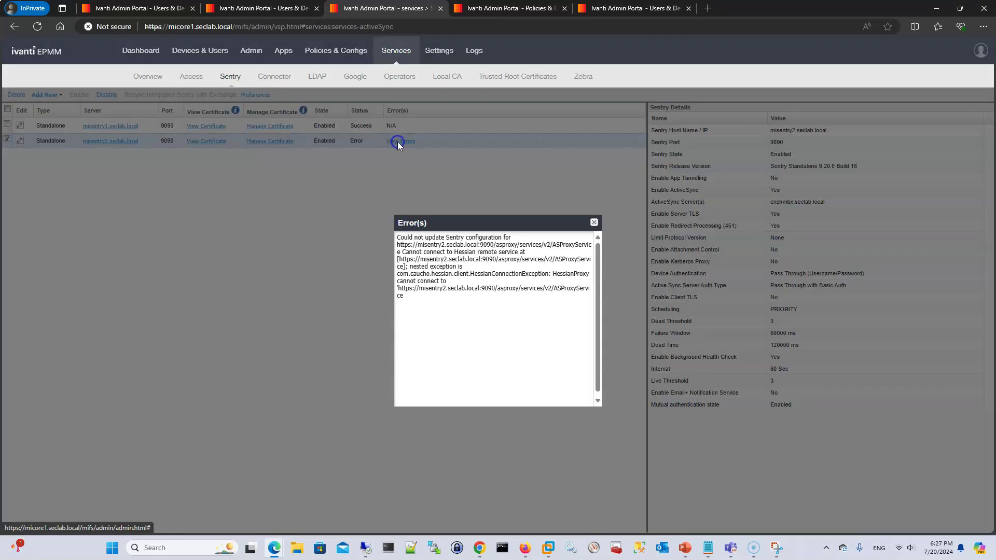
{"action": "left_click", "coordinate": [594, 223]}
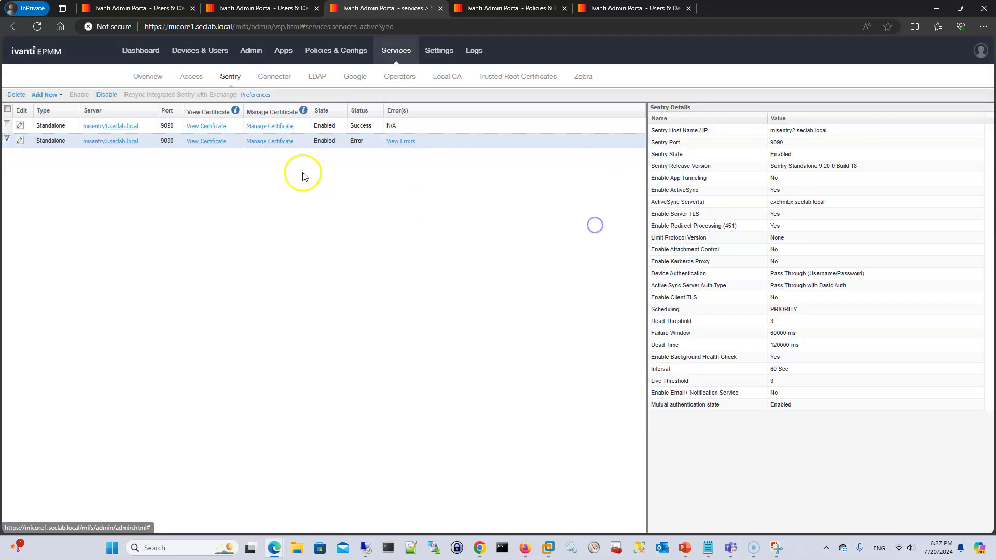
Reopen certificate management for misentry2.seclab.local and add two further file rows for another certificate upload
{"action": "left_click", "coordinate": [265, 144]}
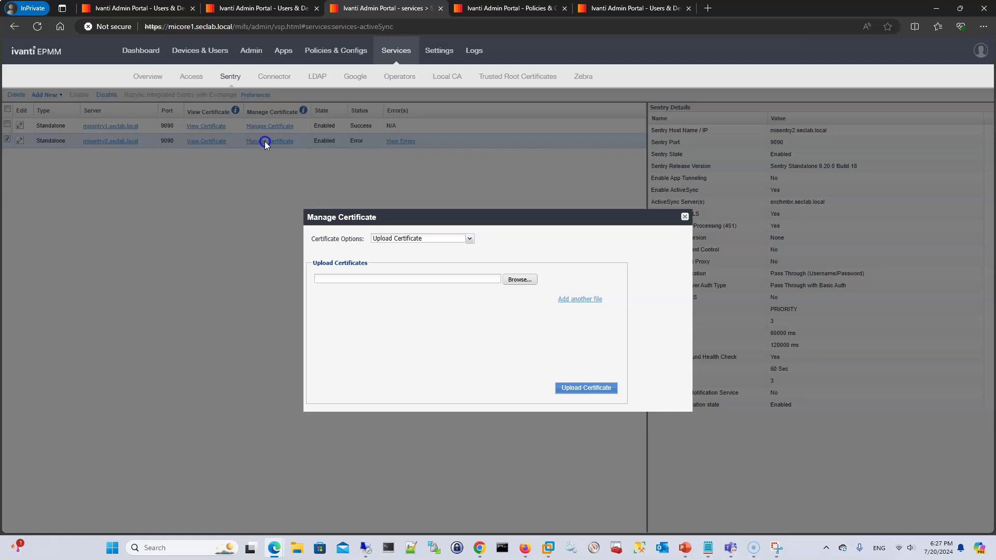
{"action": "left_click", "coordinate": [573, 296]}
{"action": "left_click", "coordinate": [573, 318]}
Upload seclab.key, seclab.crt and ca.crt from the Certificates folder again for misentry2.seclab.local and acknowledge the message
{"action": "left_click", "coordinate": [520, 279]}
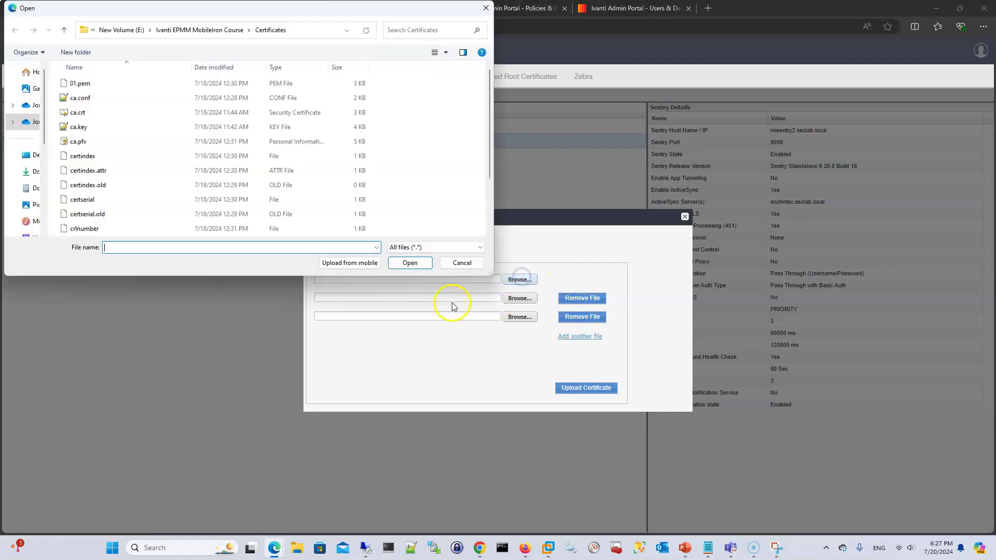
{"action": "scroll", "coordinate": [177, 183], "scroll_direction": "down", "scroll_amount": 2}
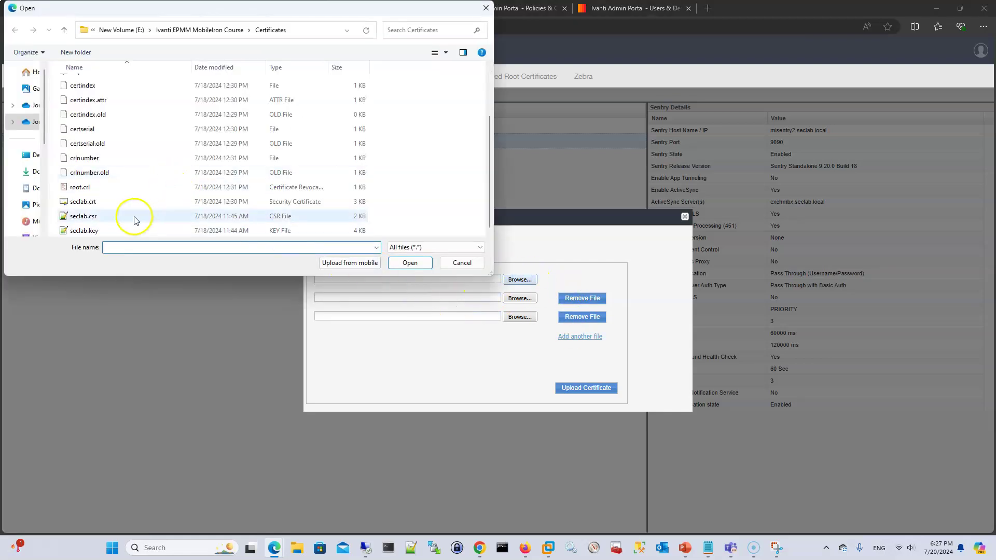
{"action": "double_click", "coordinate": [83, 231]}
{"action": "left_click", "coordinate": [520, 298]}
{"action": "scroll", "coordinate": [155, 226], "scroll_direction": "down", "scroll_amount": 2}
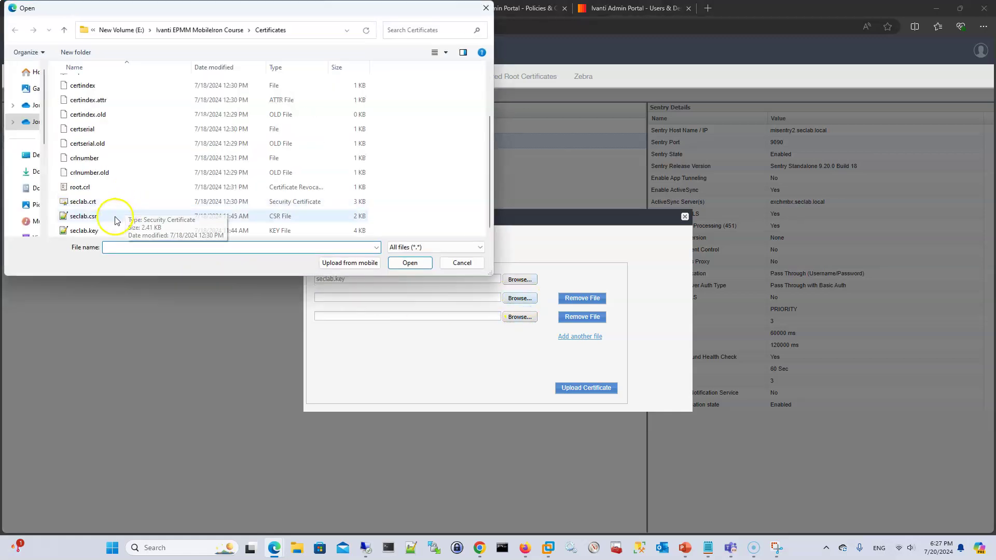
{"action": "double_click", "coordinate": [83, 201]}
{"action": "left_click", "coordinate": [525, 317]}
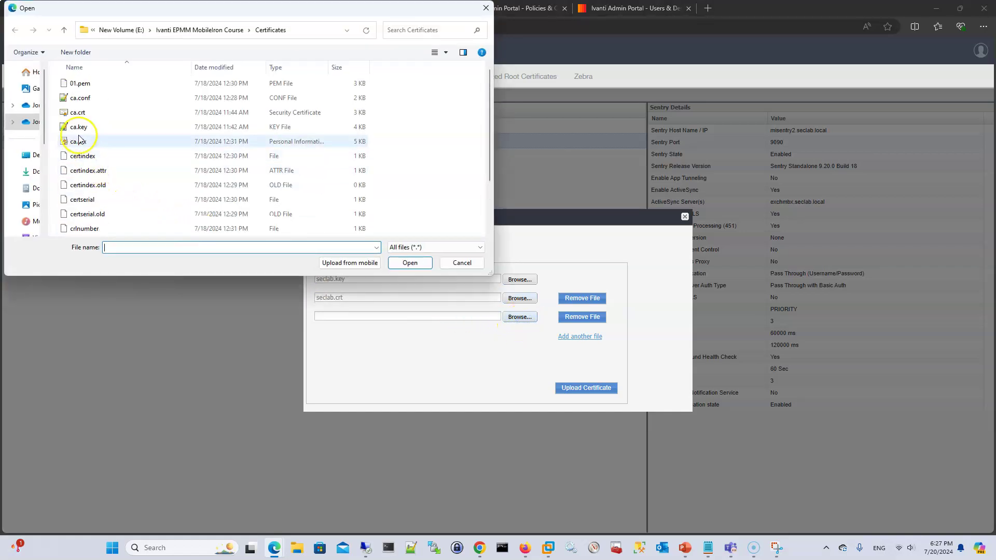
{"action": "double_click", "coordinate": [78, 113]}
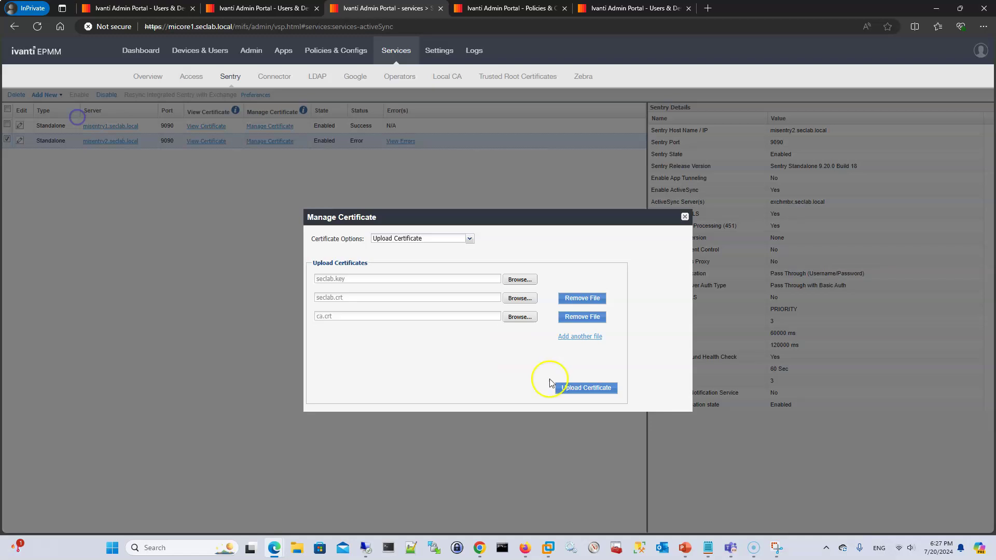
{"action": "left_click", "coordinate": [590, 389]}
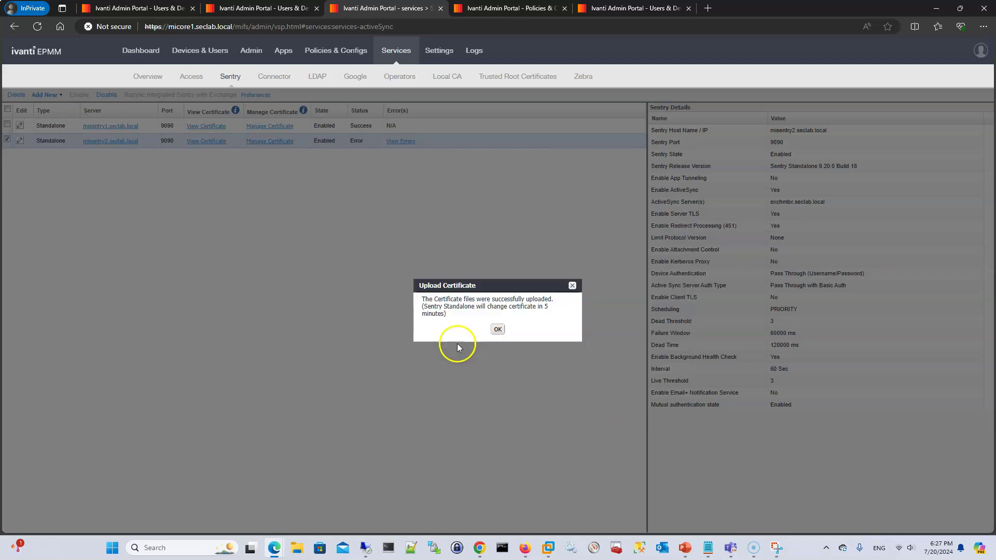
{"action": "left_click", "coordinate": [493, 329]}
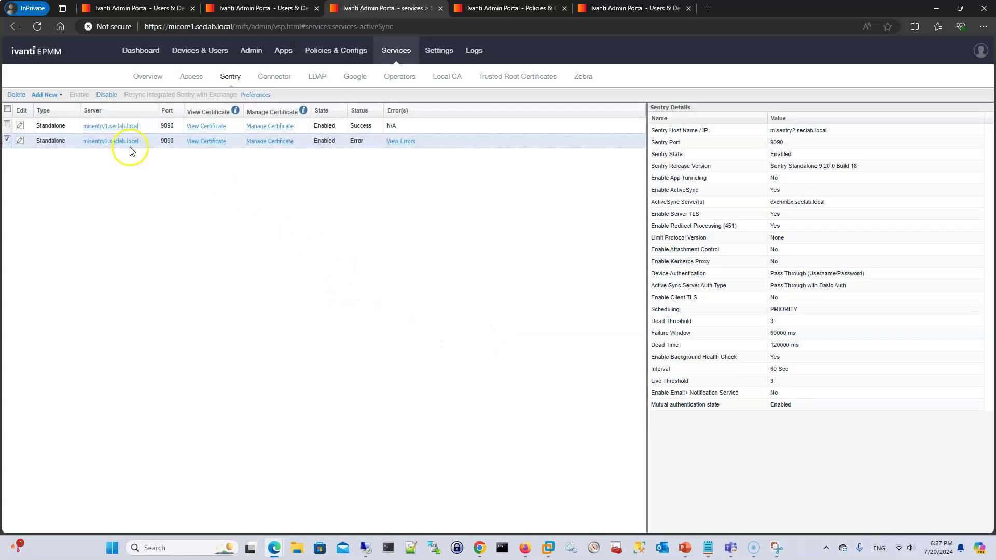
Reload the Sentry list, select misentry2.seclab.local and open its certificate view, closing it again
{"action": "left_click", "coordinate": [37, 26]}
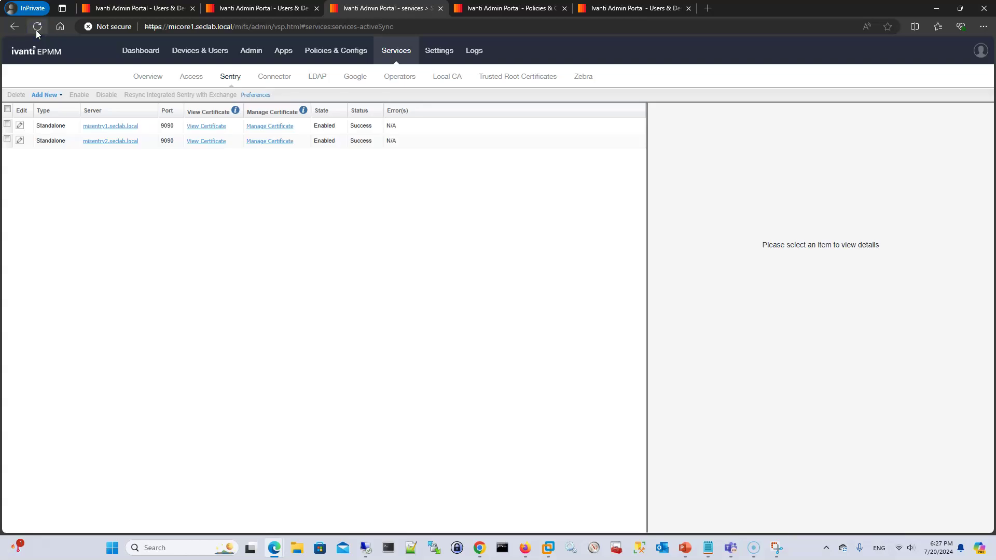
{"action": "left_click", "coordinate": [398, 141]}
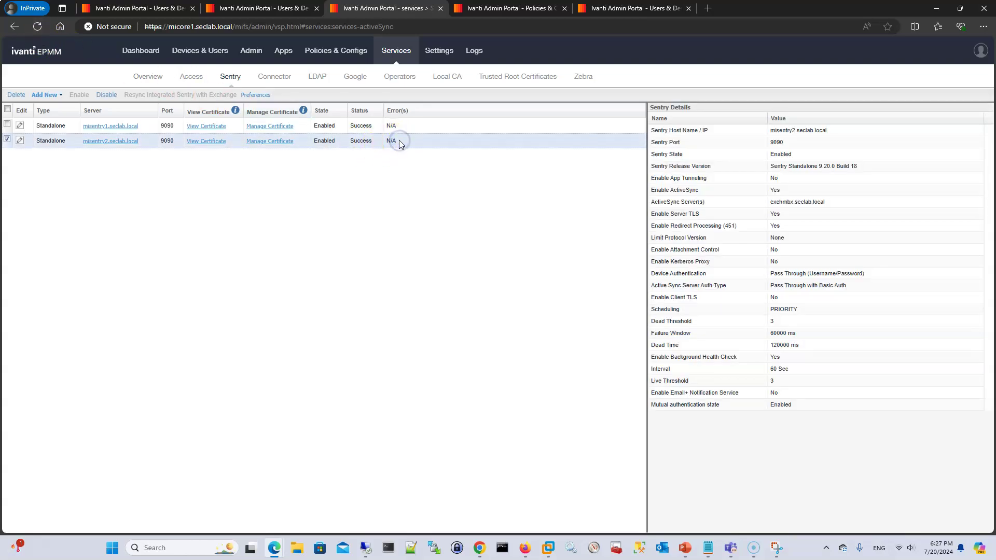
{"action": "left_click", "coordinate": [217, 145]}
{"action": "left_click", "coordinate": [498, 325]}
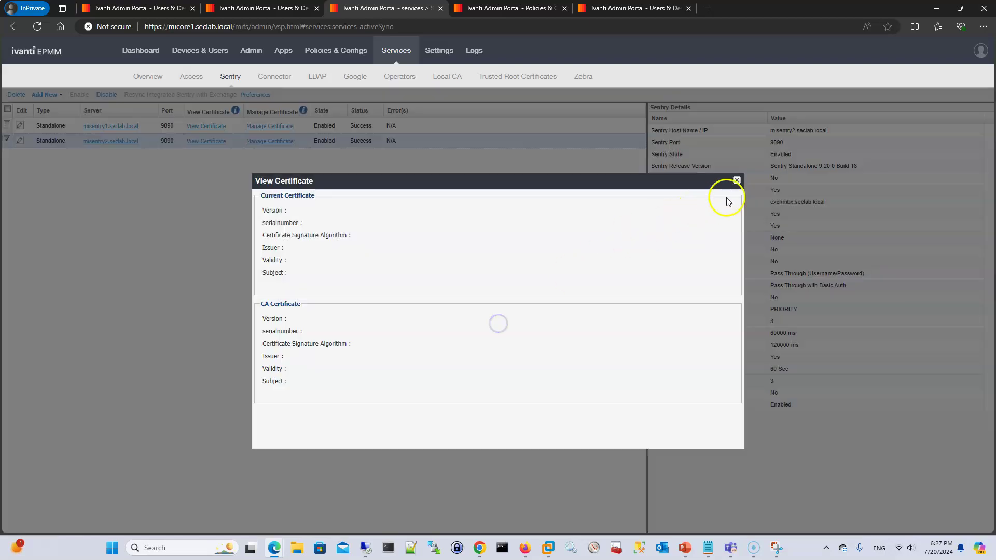
{"action": "left_click", "coordinate": [736, 180]}
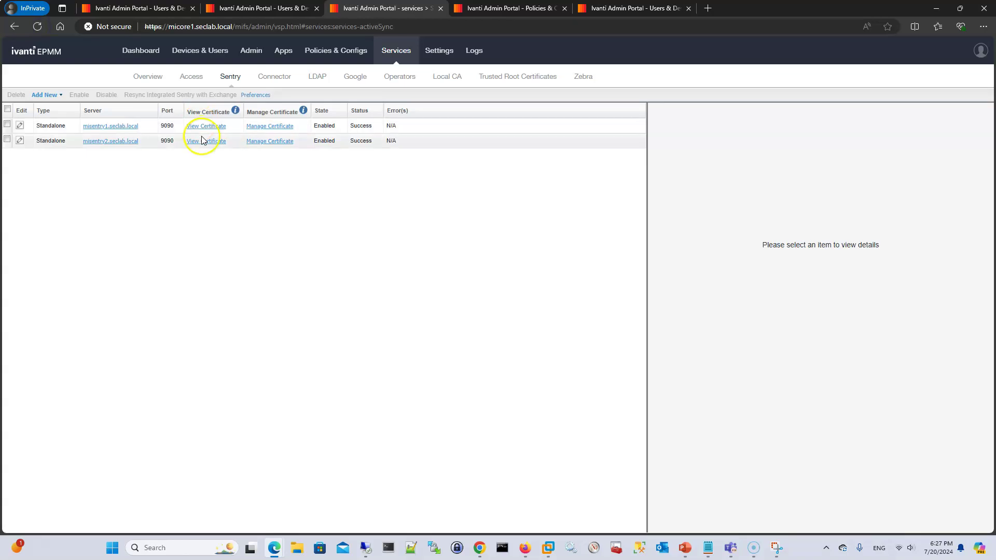
Examine the issuer and subject of misentry2.seclab.local's CA certificate and the common name of its current certificate
{"action": "left_click", "coordinate": [206, 145]}
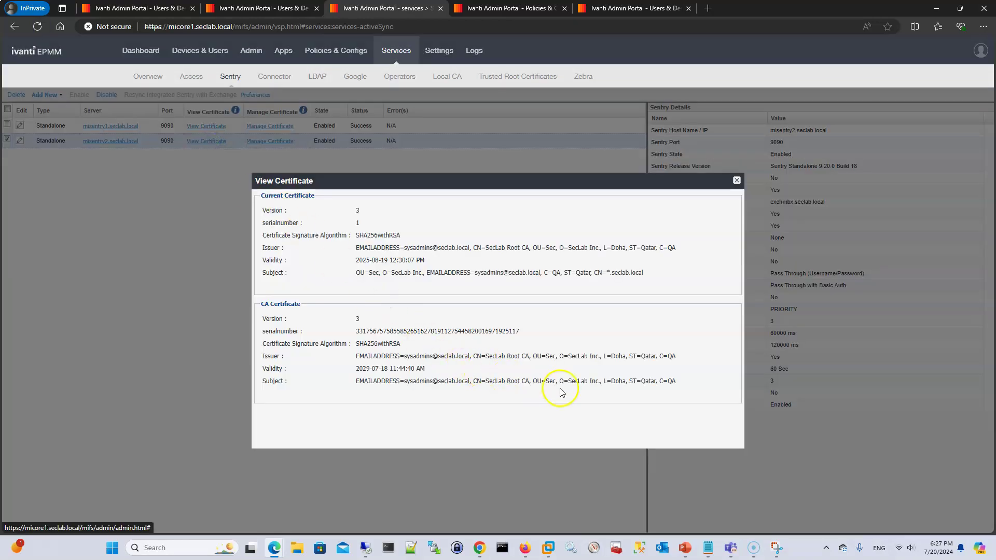
{"action": "left_click_drag", "start_coordinate": [677, 381], "coordinate": [358, 354]}
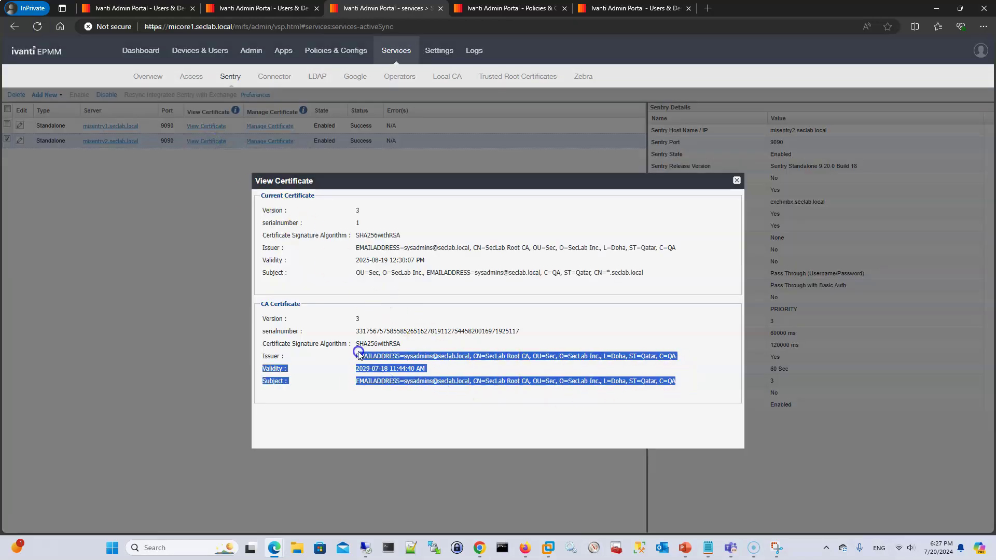
{"action": "left_click", "coordinate": [488, 361]}
{"action": "left_click_drag", "start_coordinate": [648, 272], "coordinate": [599, 276]}
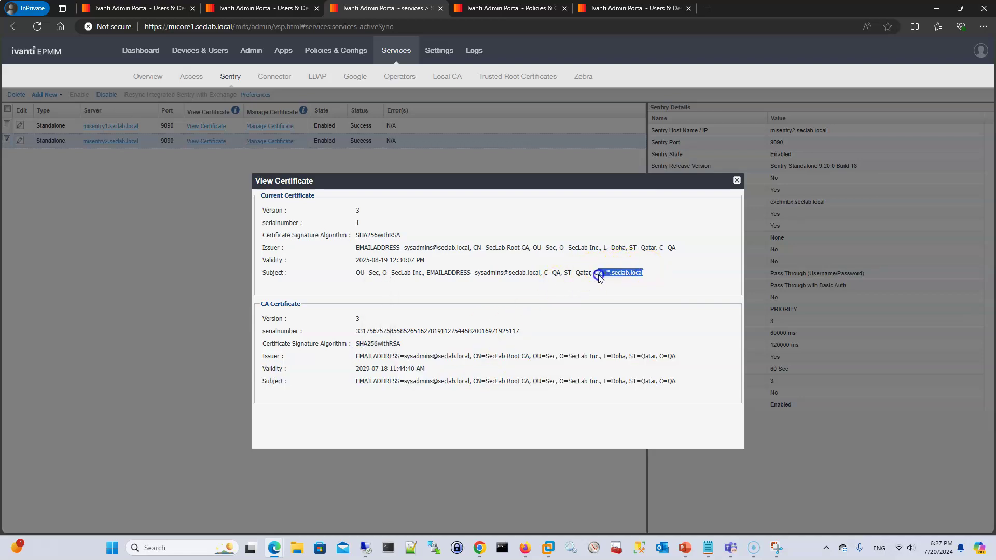
{"action": "left_click", "coordinate": [737, 180]}
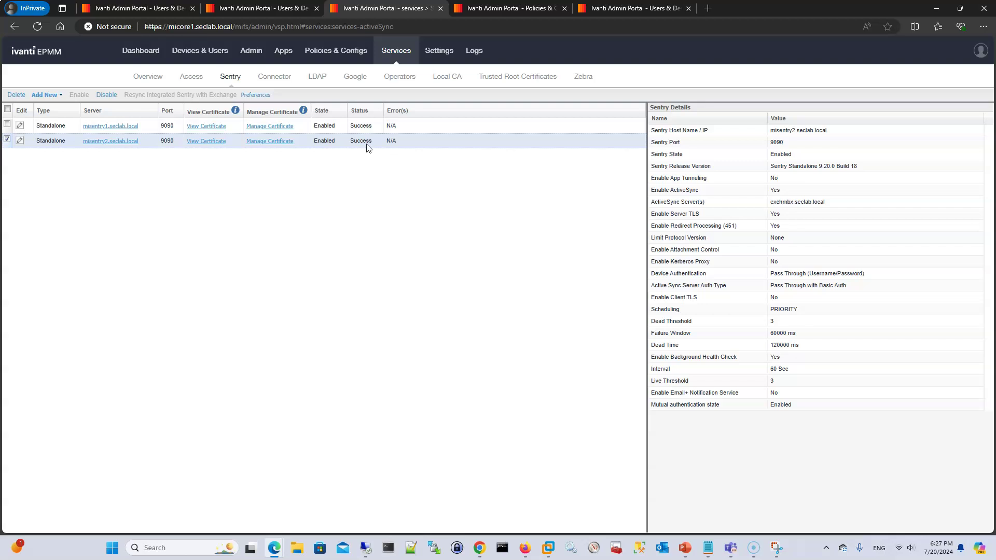
Review misentry2.seclab.local's current and CA certificate details two more times, closing the view after each check
{"action": "left_click", "coordinate": [210, 143]}
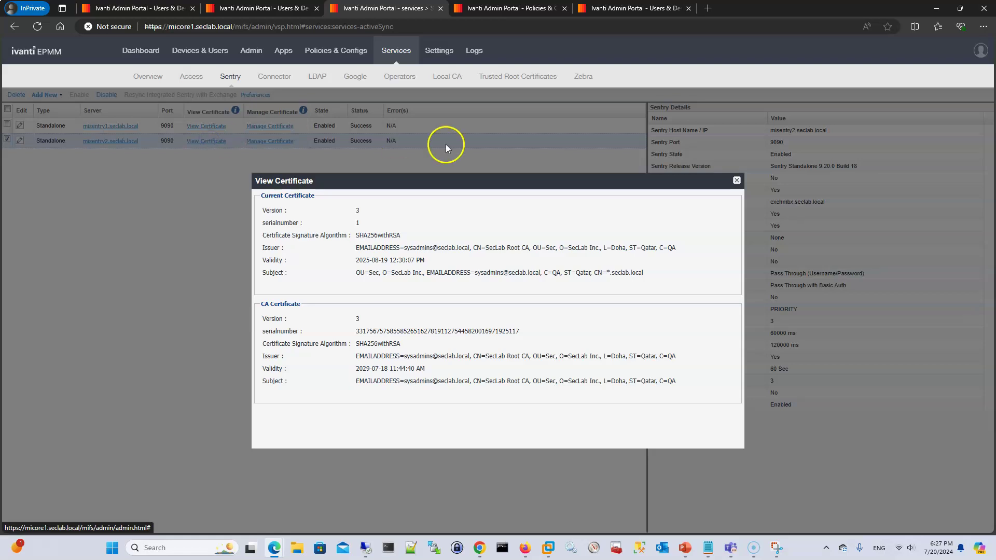
{"action": "left_click", "coordinate": [737, 181]}
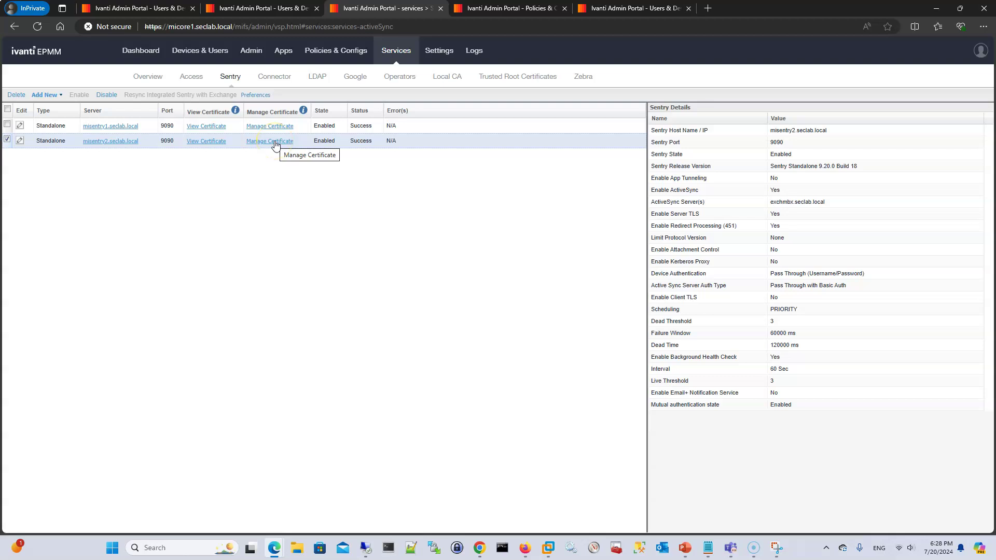
{"action": "left_click", "coordinate": [210, 146]}
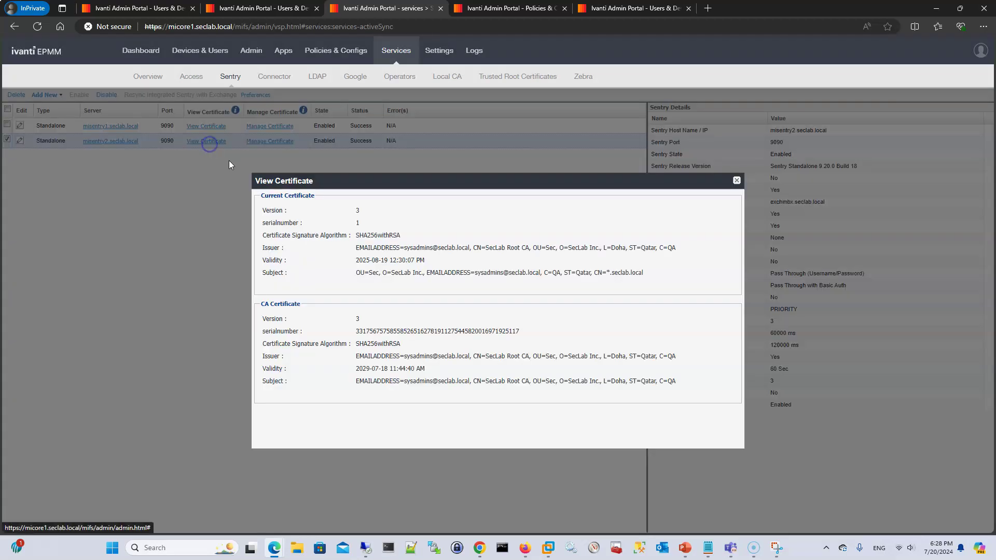
{"action": "left_click", "coordinate": [737, 180]}
{"action": "key", "text": "alt+Tab"}
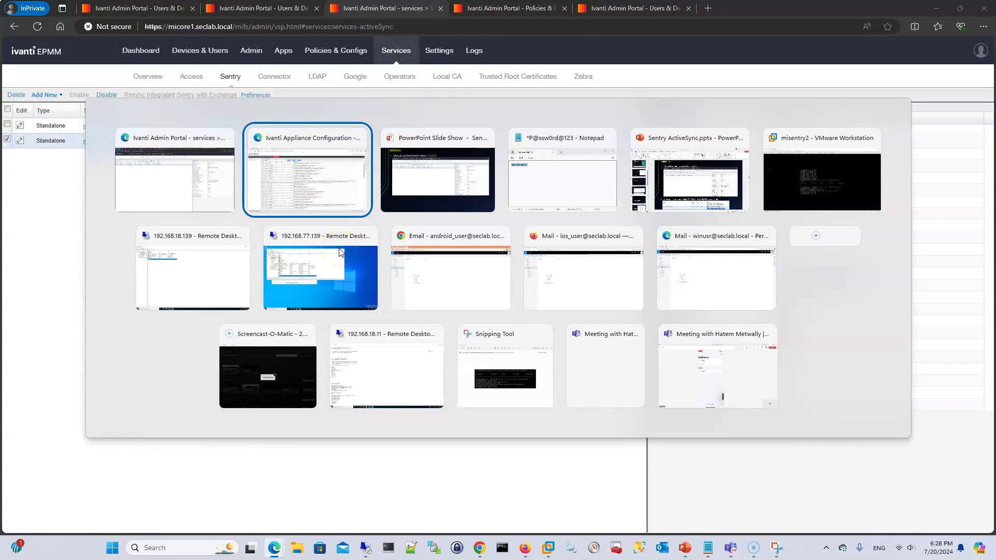
{"action": "key", "text": "Tab"}
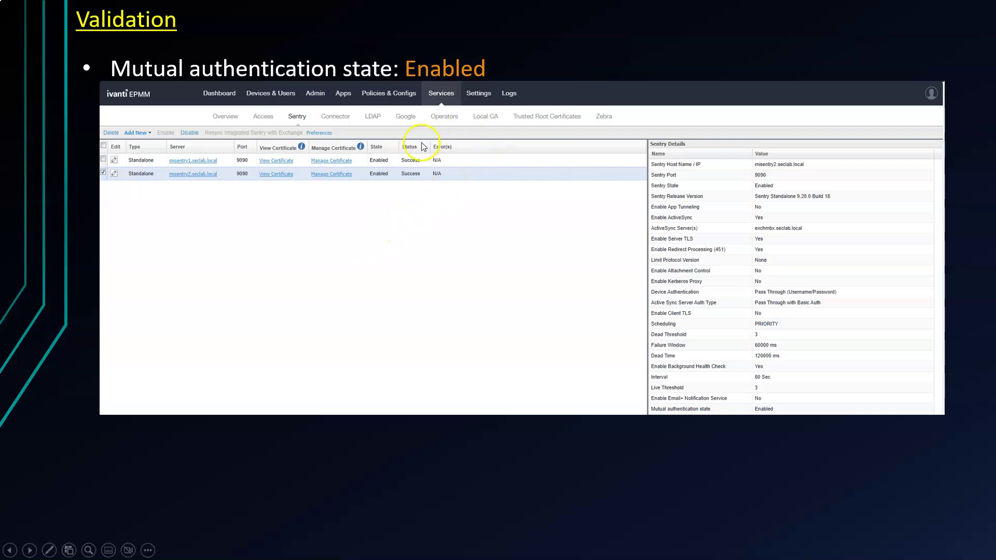
{"action": "left_click", "coordinate": [437, 176]}
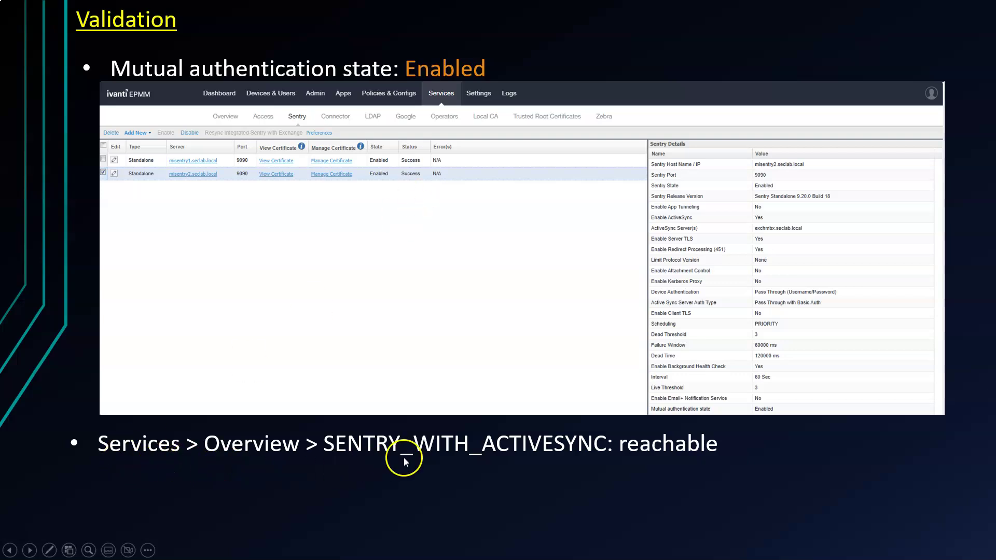
{"action": "left_click", "coordinate": [567, 457]}
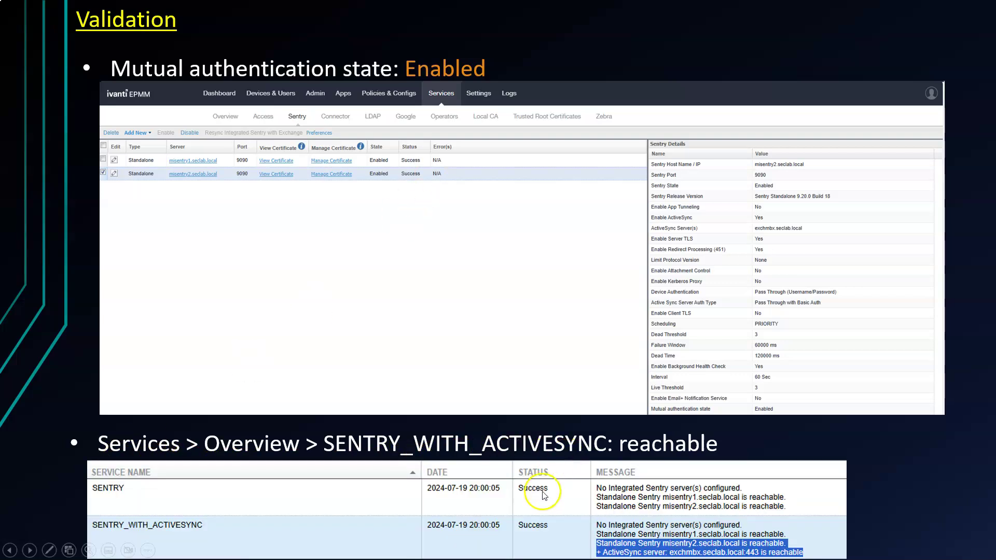
Return to the Core Admin Portal's services overview, verify SENTRY_WITH_ACTIVESYNC and examine its message for misentry2.seclab.local and the ActiveSync server
{"action": "key", "text": "alt+Tab"}
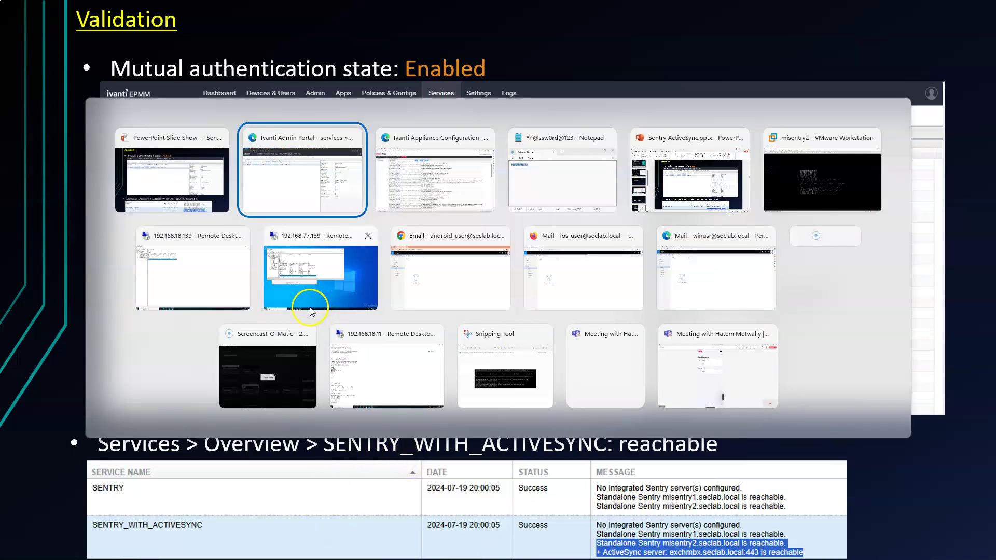
{"action": "left_click", "coordinate": [252, 9]}
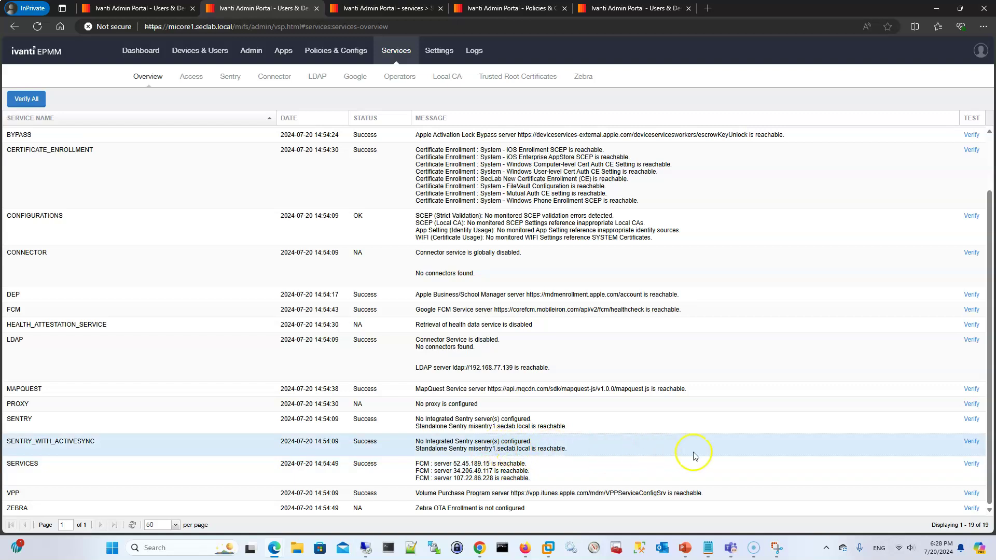
{"action": "left_click", "coordinate": [971, 442]}
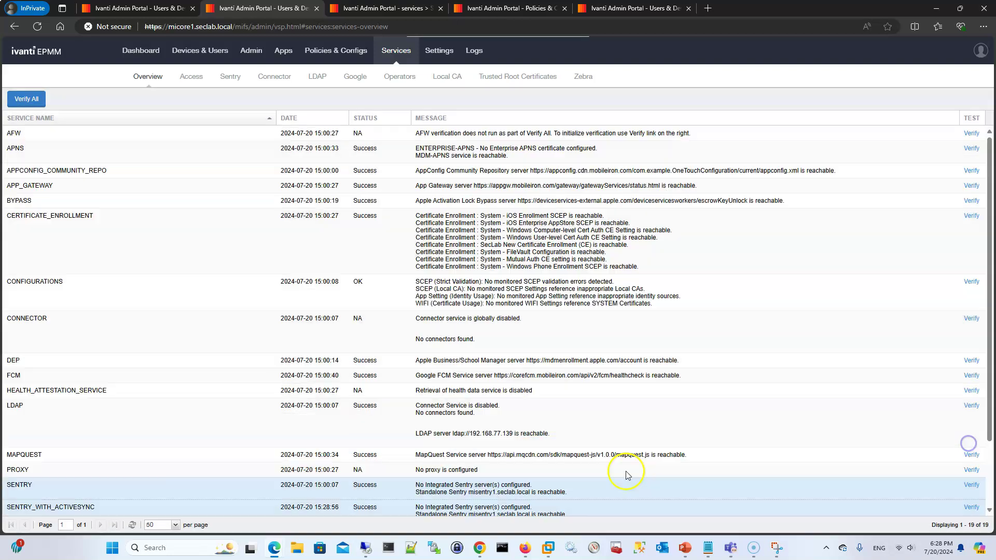
{"action": "scroll", "coordinate": [384, 482], "scroll_direction": "down", "scroll_amount": 3}
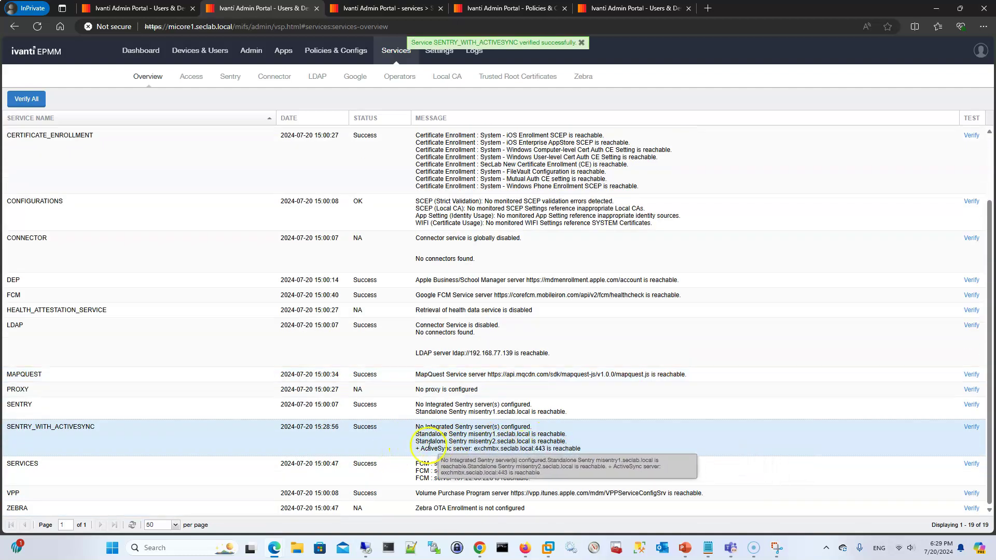
{"action": "left_click_drag", "start_coordinate": [416, 442], "coordinate": [573, 450]}
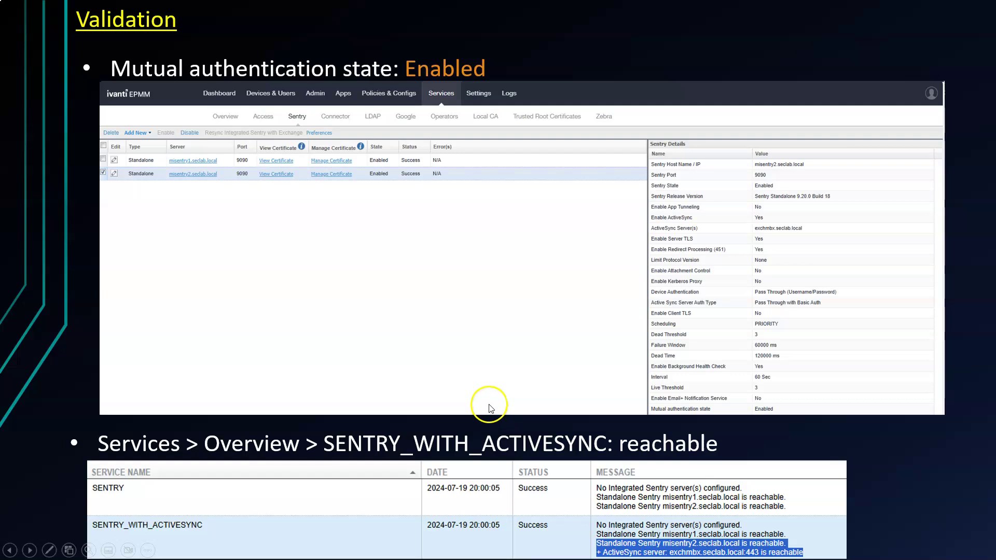
{"action": "left_click", "coordinate": [489, 405]}
{"action": "key", "text": "Left"}
{"action": "left_click", "coordinate": [483, 410]}
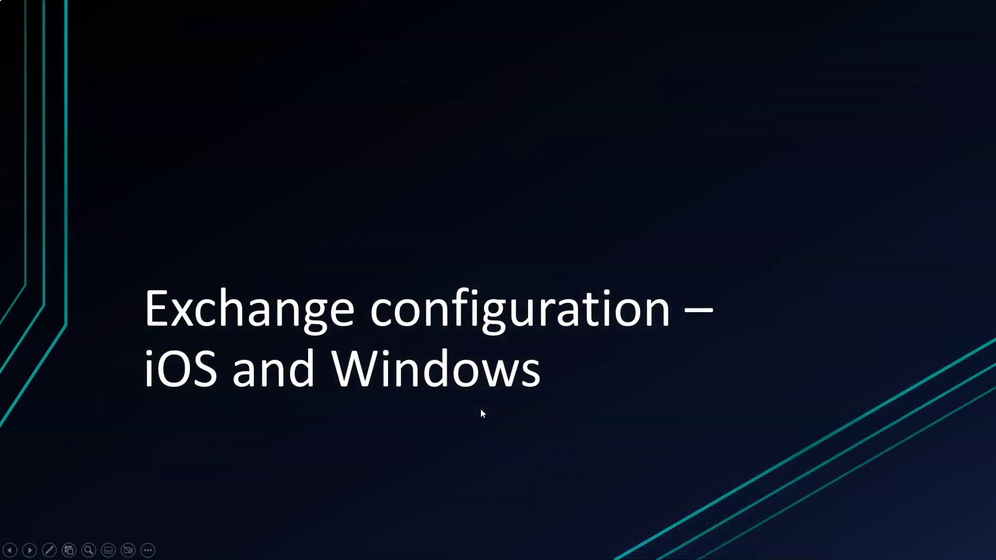